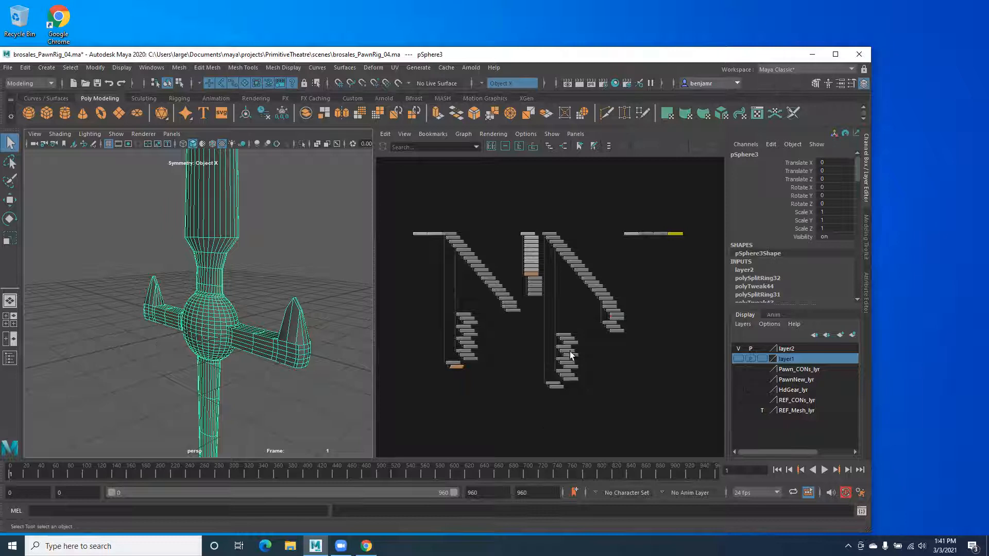
# Step: Select the Pawn_MSR node in the Hypergraph in place of the current mesh selection
pyautogui.click(668, 422)
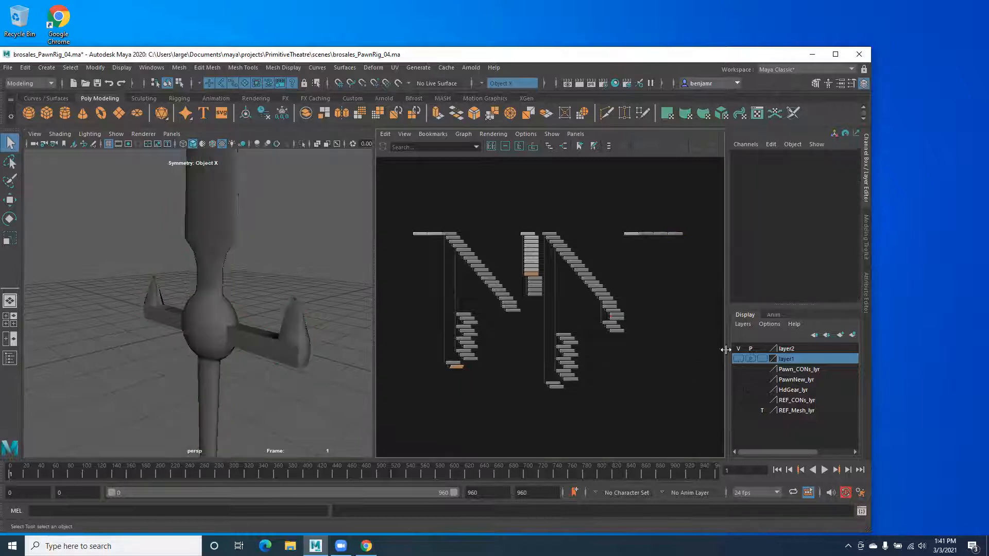
pyautogui.scroll(3, 508, 250)
pyautogui.scroll(3, 496, 265)
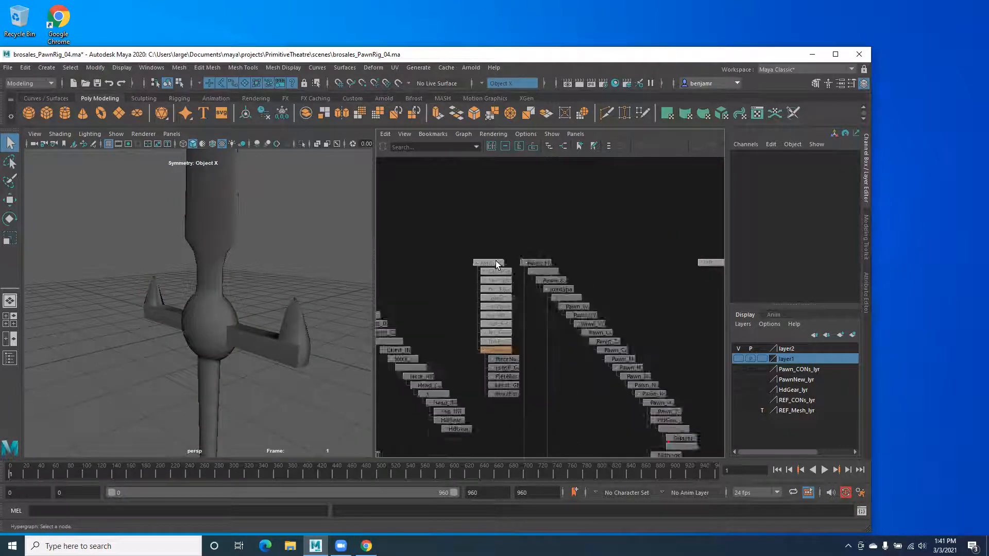
pyautogui.click(521, 250)
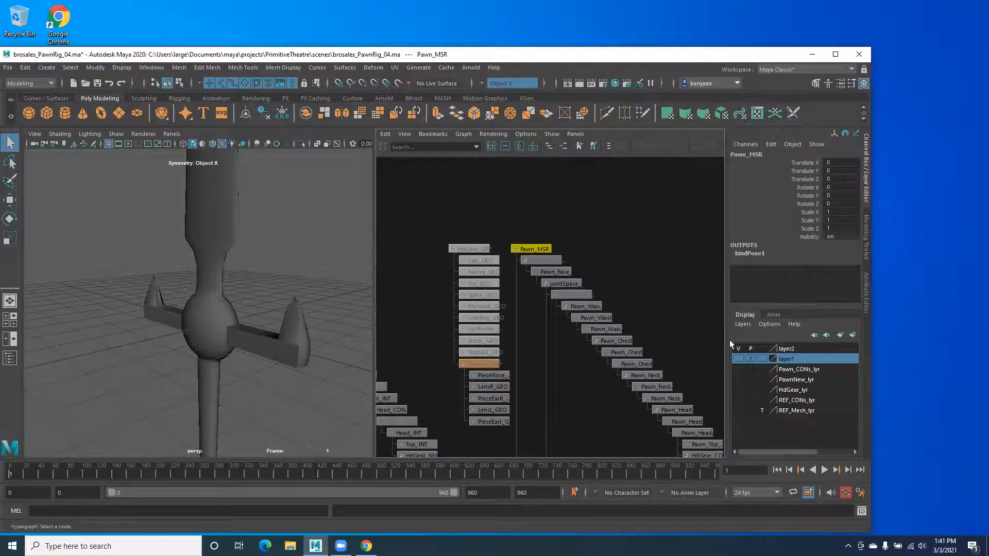
# Step: Hide layer2 and make PawnNew_lyr, Pawn_CONs_lyr and HdGear_lyr visible, with the pawn enlarged in the perspective view
pyautogui.click(739, 358)
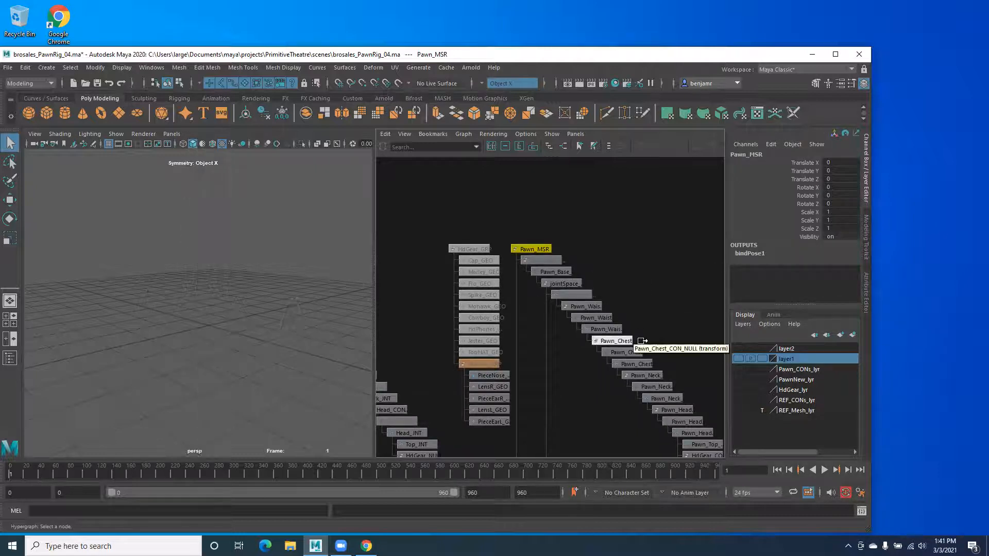
pyautogui.click(737, 378)
pyautogui.click(737, 368)
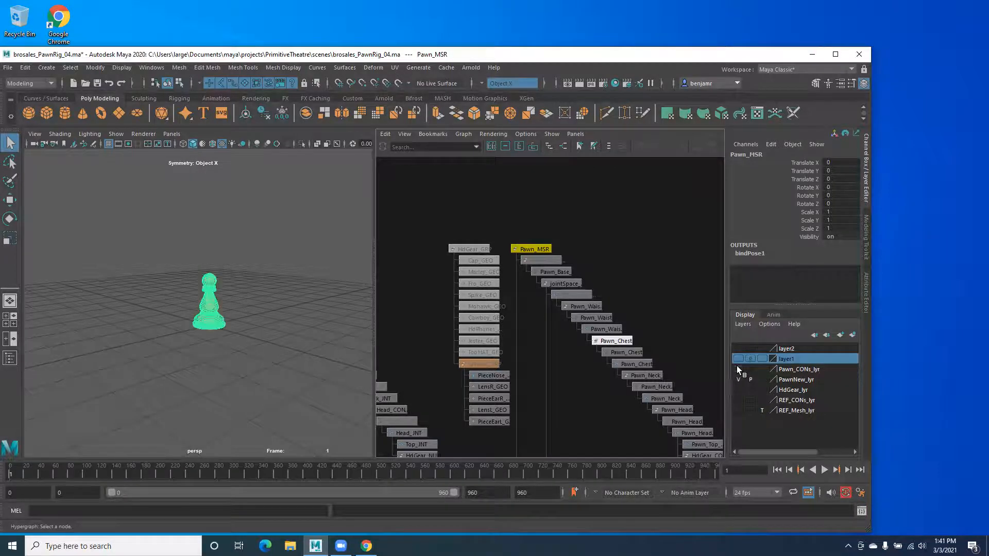
pyautogui.keyDown('alt'); pyautogui.moveTo(101, 265); pyautogui.dragTo(273, 333, button='right'); pyautogui.keyUp('alt')
pyautogui.keyDown('alt'); pyautogui.moveTo(273, 333); pyautogui.dragTo(340, 335); pyautogui.keyUp('alt')
pyautogui.keyDown('alt'); pyautogui.moveTo(340, 336); pyautogui.dragTo(359, 342, button='middle'); pyautogui.keyUp('alt')
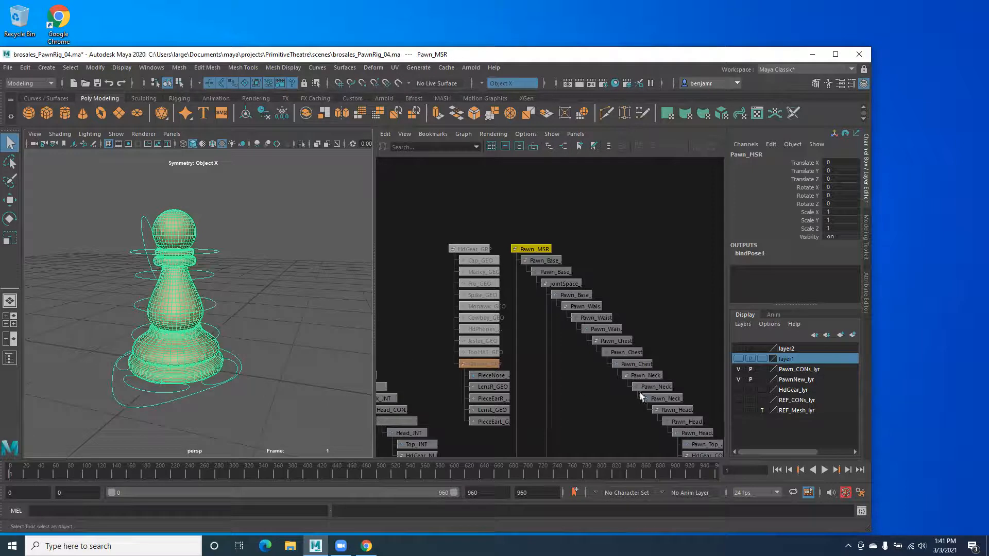
pyautogui.click(738, 389)
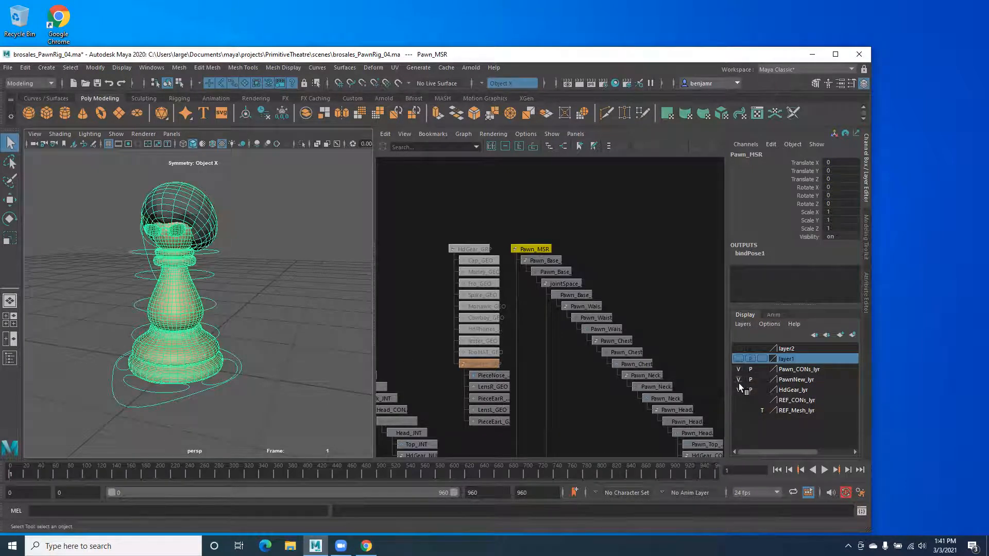
# Step: Look through the Pawn_MSR hierarchy in the Hypergraph and turn on the visibility of layer1
pyautogui.keyDown('alt'); pyautogui.moveTo(513, 333); pyautogui.dragTo(447, 250, button='middle'); pyautogui.keyUp('alt')
pyautogui.keyDown('alt'); pyautogui.moveTo(505, 339); pyautogui.dragTo(468, 340, button='right'); pyautogui.keyUp('alt')
pyautogui.keyDown('alt'); pyautogui.moveTo(469, 341); pyautogui.dragTo(510, 398, button='middle'); pyautogui.keyUp('alt')
pyautogui.keyDown('alt'); pyautogui.moveTo(502, 280); pyautogui.dragTo(515, 201, button='right'); pyautogui.keyUp('alt')
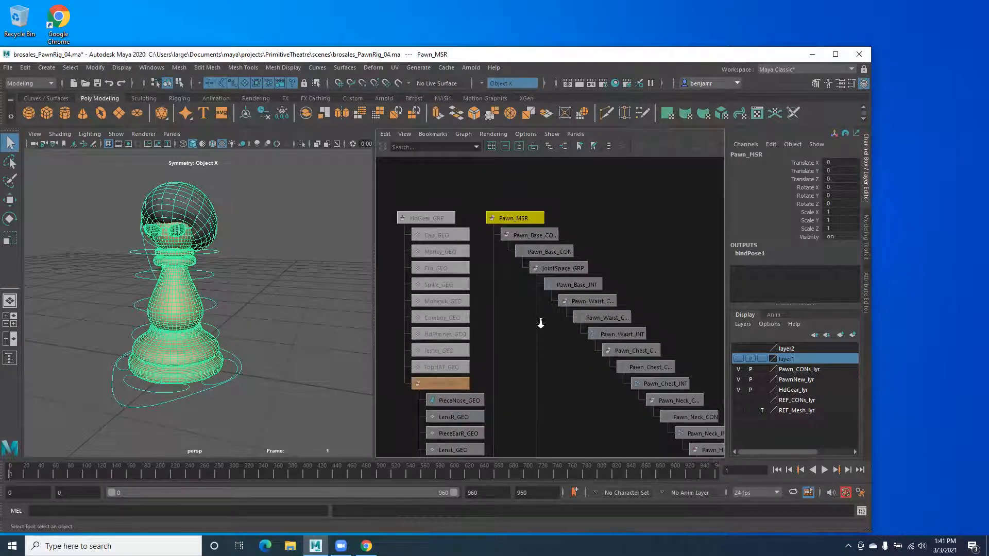
pyautogui.keyDown('alt'); pyautogui.moveTo(540, 324); pyautogui.dragTo(509, 327, button='right'); pyautogui.keyUp('alt')
pyautogui.keyDown('alt'); pyautogui.moveTo(508, 327); pyautogui.dragTo(484, 177, button='middle'); pyautogui.keyUp('alt')
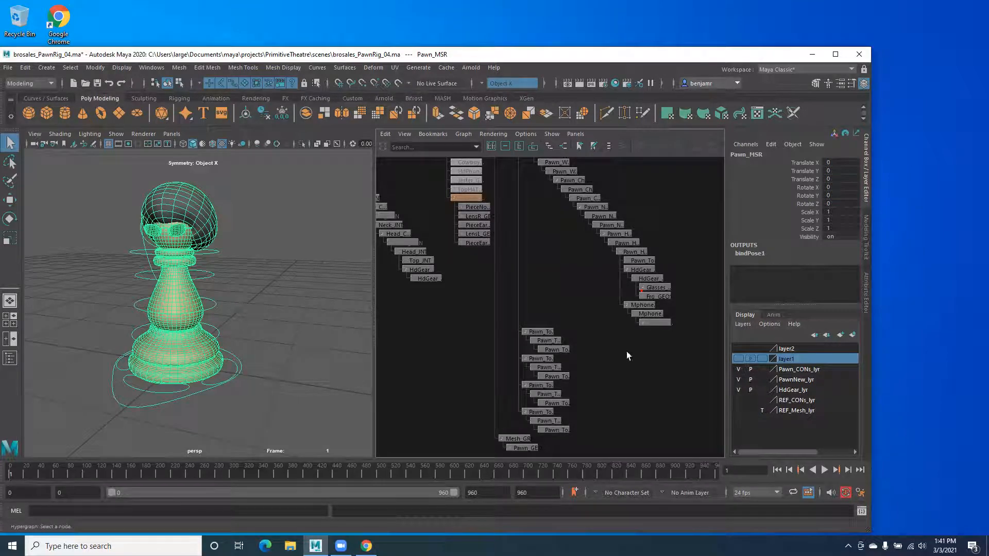
pyautogui.click(738, 359)
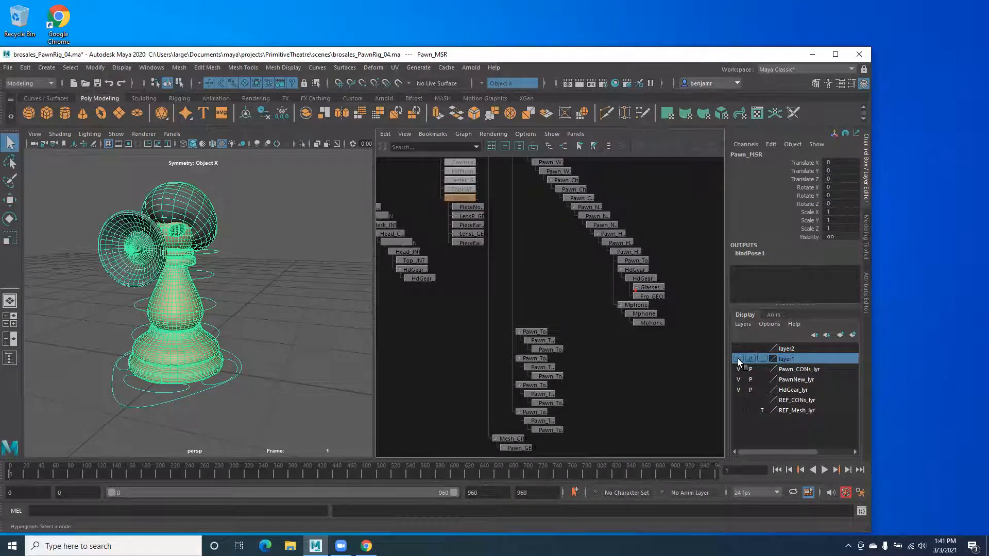
pyautogui.click(737, 358)
pyautogui.click(737, 358)
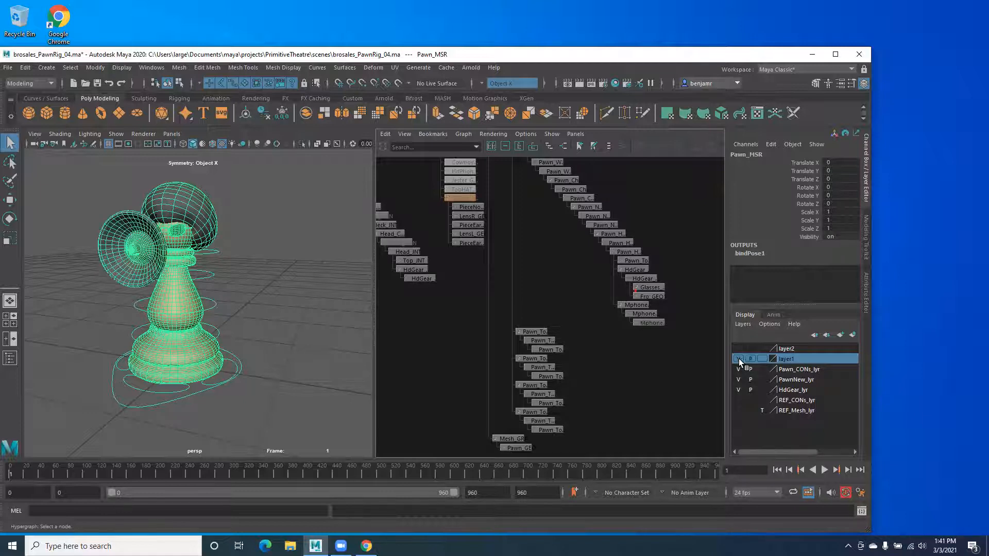
# Step: Rename layer1 as Megaphone_lyr and save the layer edit
pyautogui.doubleClick(784, 359)
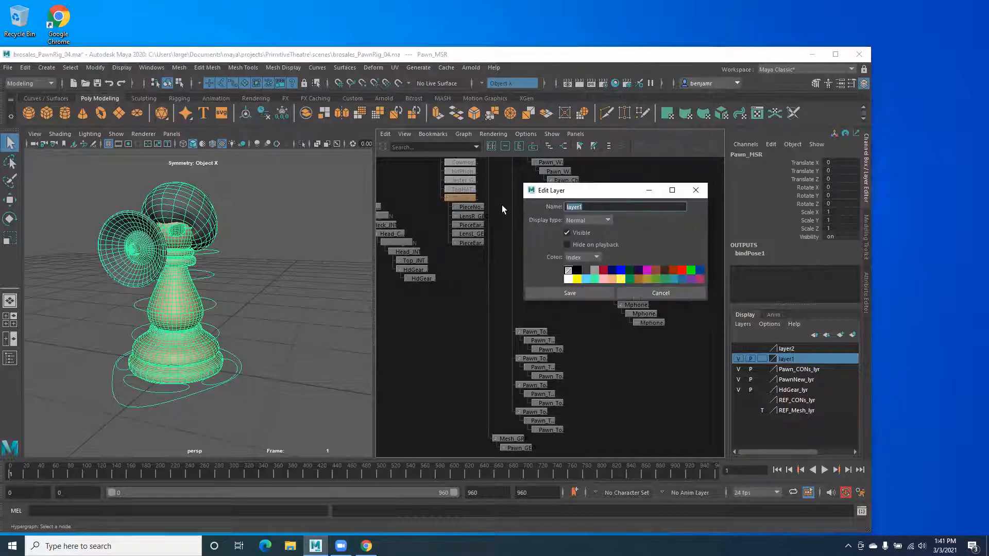
pyautogui.write('MegaPhone')
pyautogui.press('BackSpace')
pyautogui.press('BackSpace')
pyautogui.press('BackSpace')
pyautogui.press('BackSpace')
pyautogui.press('BackSpace')
pyautogui.write('phone_ly')
pyautogui.click(566, 292)
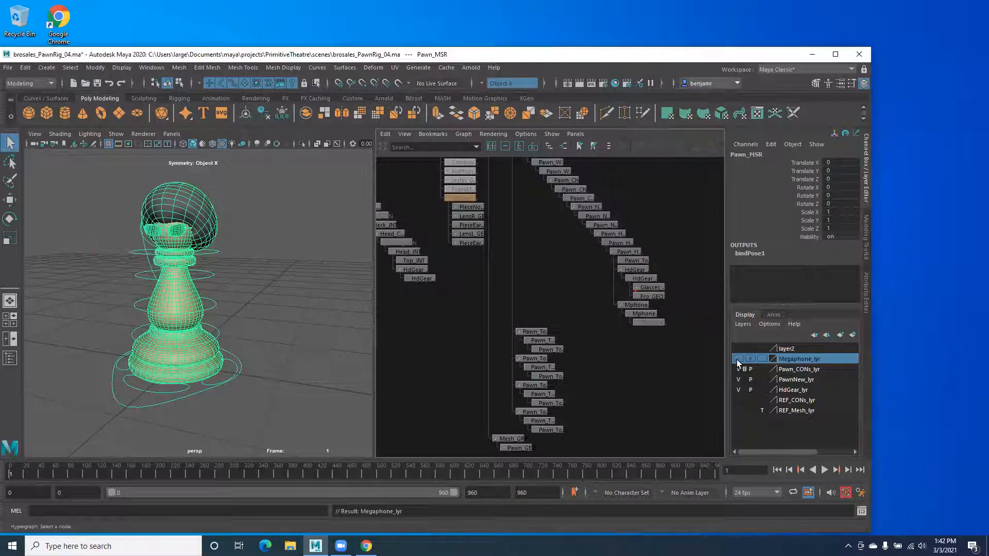
# Step: Examine the head gear layer, the full scene hierarchy in the Hypergraph and the pawn in the perspective view
pyautogui.click(739, 391)
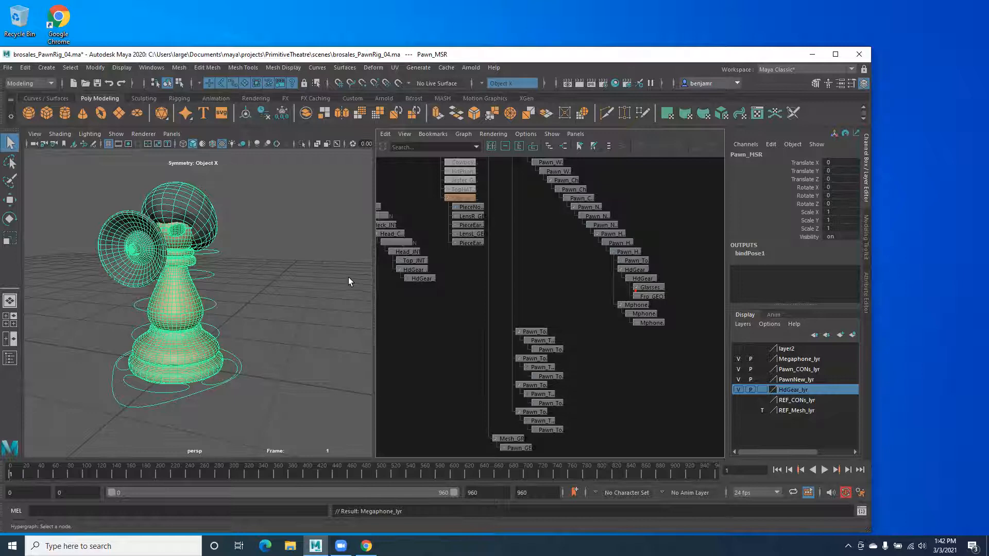
pyautogui.scroll(-6, 428, 273)
pyautogui.keyDown('alt'); pyautogui.moveTo(428, 274); pyautogui.dragTo(406, 311, button='middle'); pyautogui.keyUp('alt')
pyautogui.scroll(2, 446, 221)
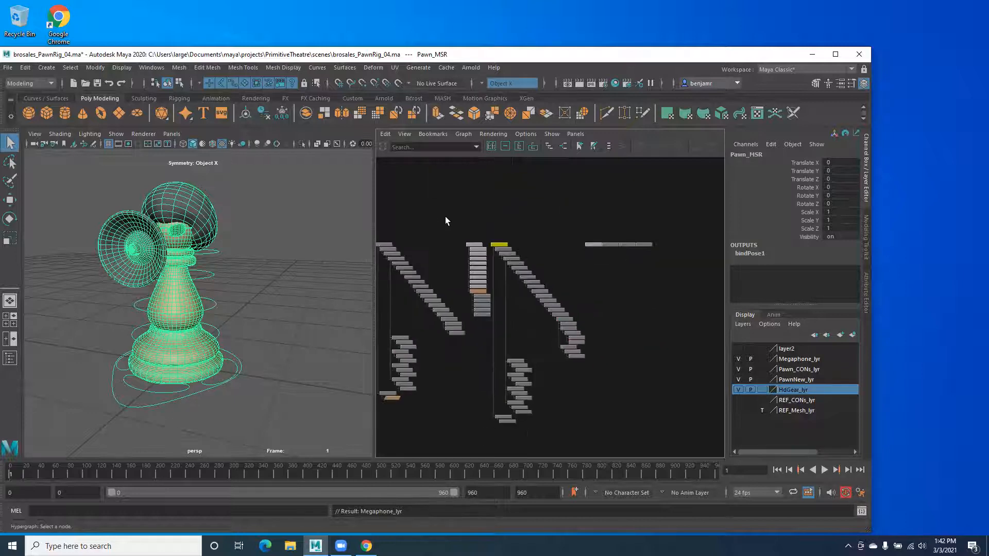
pyautogui.keyDown('alt'); pyautogui.moveTo(471, 245); pyautogui.dragTo(560, 253, button='middle'); pyautogui.keyUp('alt')
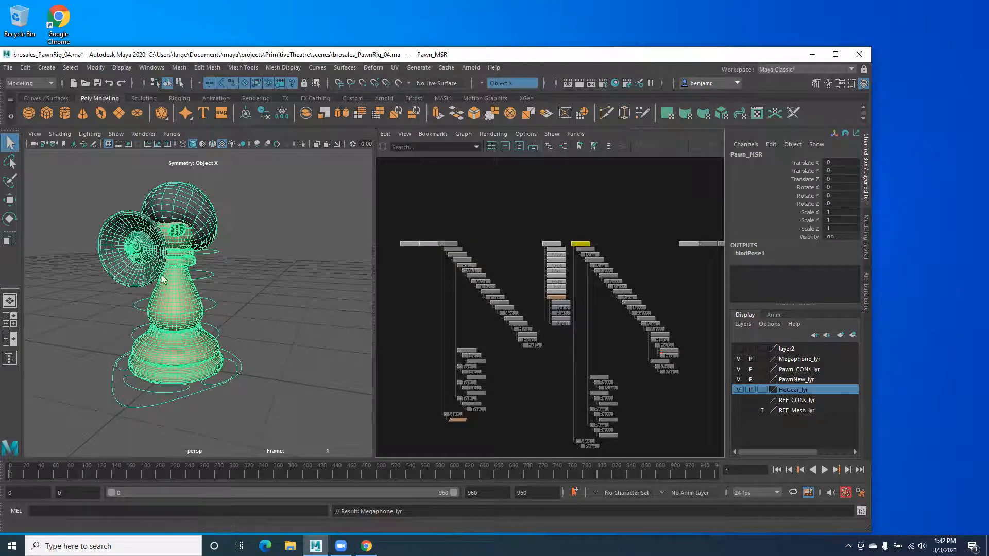
pyautogui.keyDown('alt'); pyautogui.moveTo(517, 238); pyautogui.dragTo(496, 307, button='middle'); pyautogui.keyUp('alt')
pyautogui.scroll(5, 508, 302)
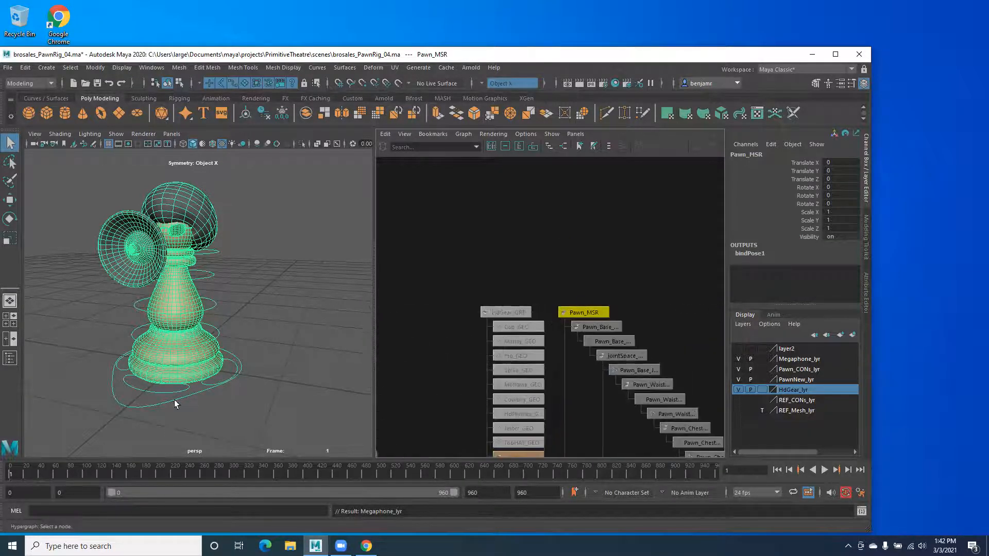
pyautogui.keyDown('alt'); pyautogui.moveTo(108, 343); pyautogui.dragTo(160, 340); pyautogui.keyUp('alt')
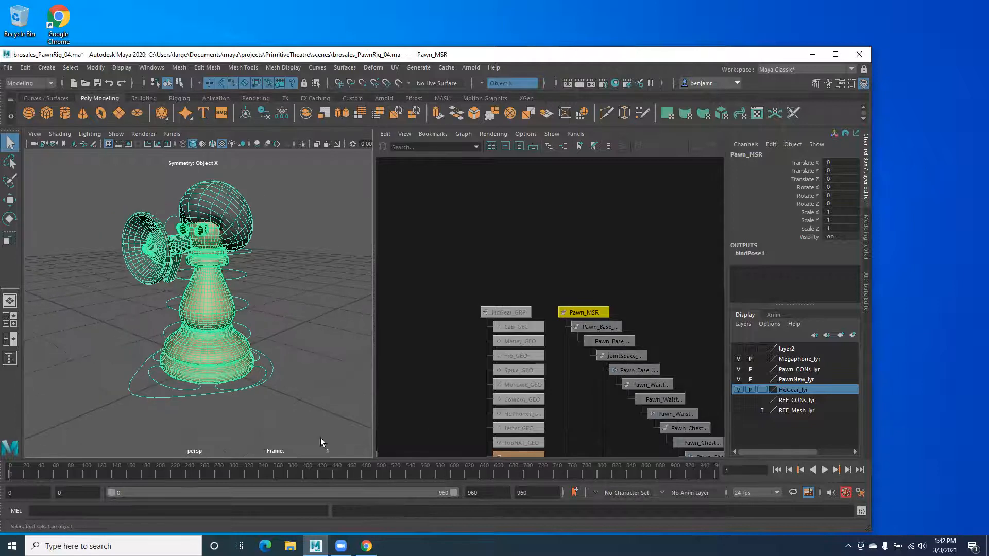
# Step: Export only the Pawn_MSR hierarchy as a Maya ASCII file named Protester in the scenes folder
pyautogui.click(519, 291)
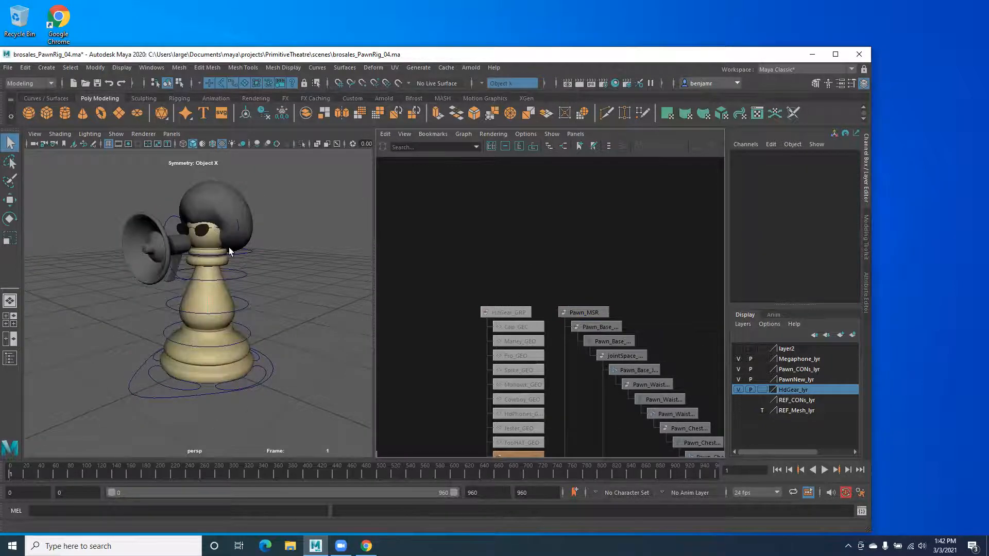
pyautogui.click(575, 313)
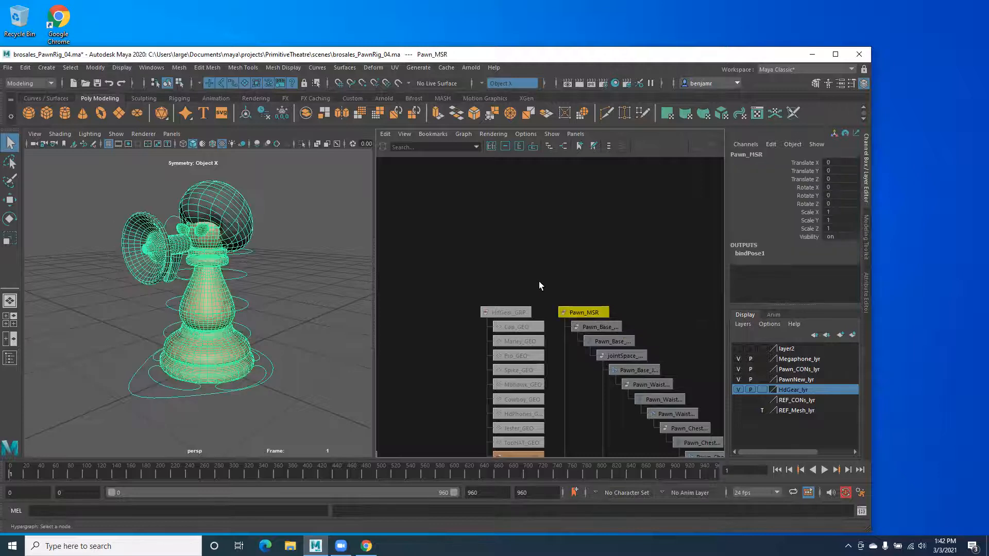
pyautogui.click(9, 68)
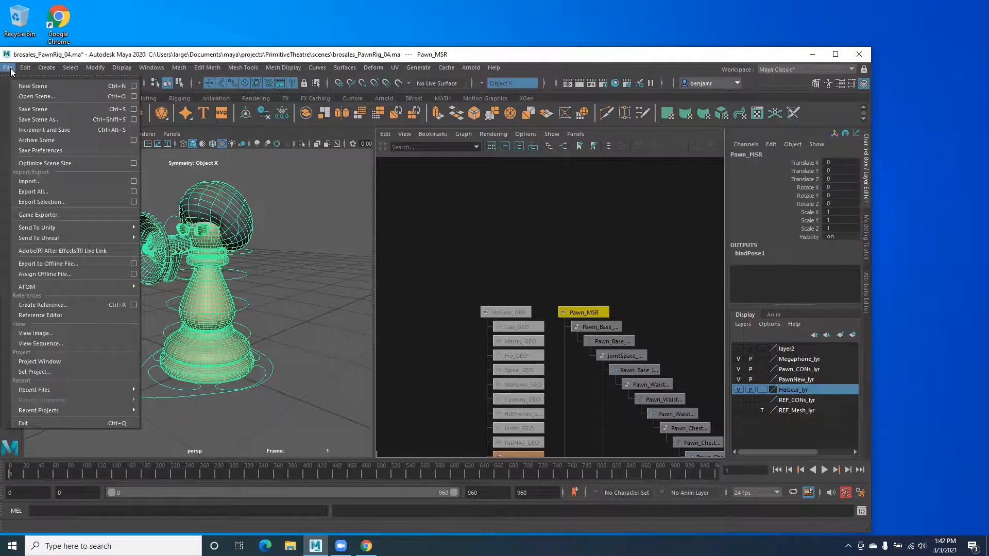
pyautogui.click(45, 202)
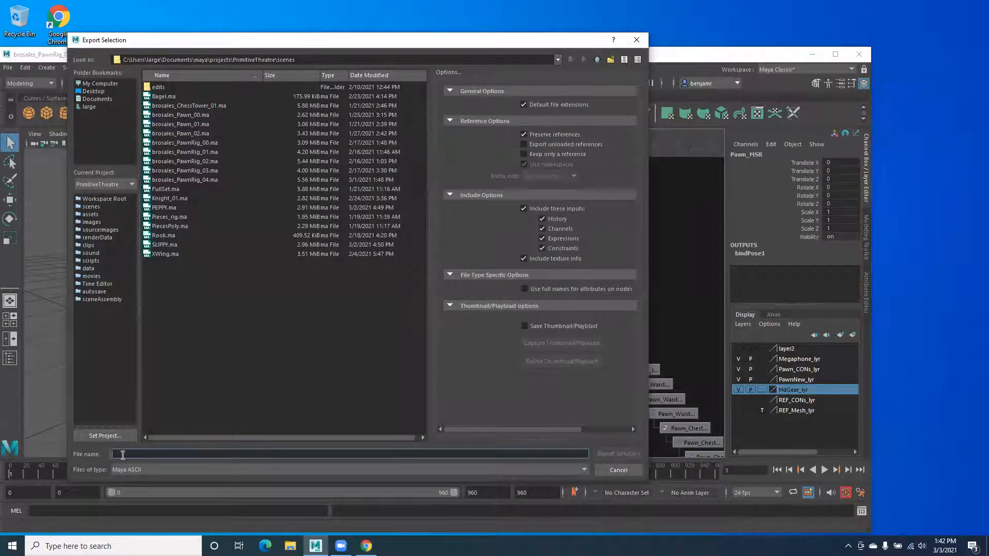
pyautogui.write('Protester')
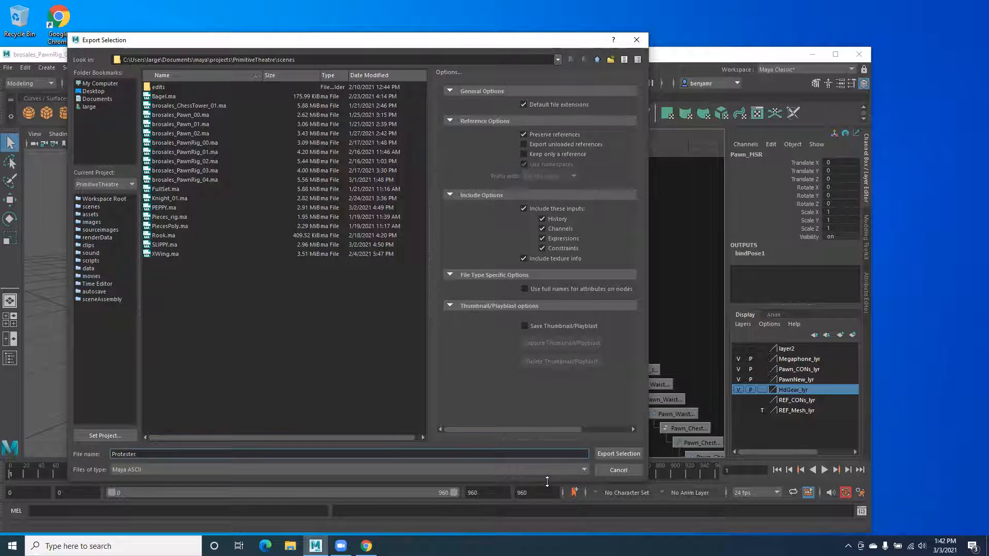
pyautogui.click(604, 454)
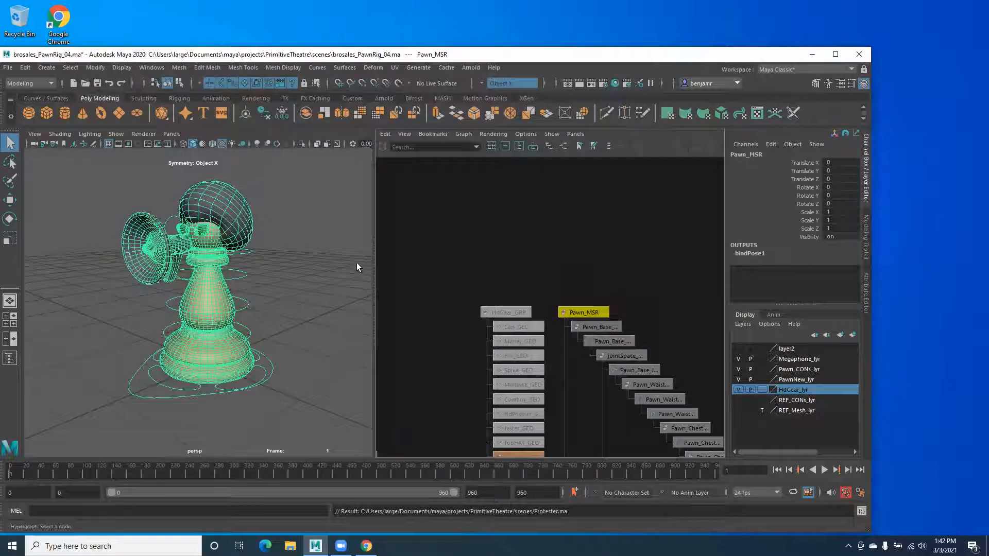
# Step: Clear the selection and save the current pawn rig scene, accepting the student version notice
pyautogui.click(285, 412)
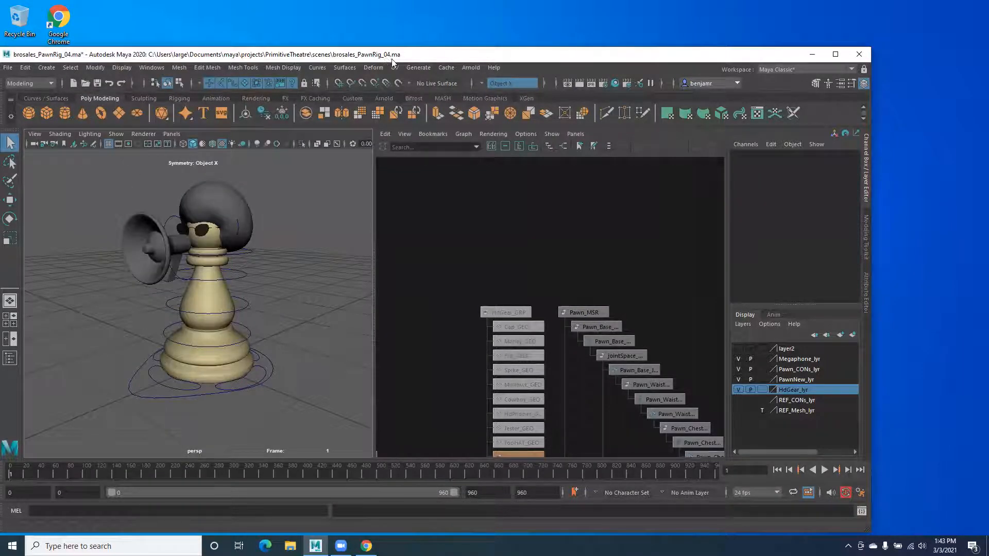
pyautogui.click(9, 67)
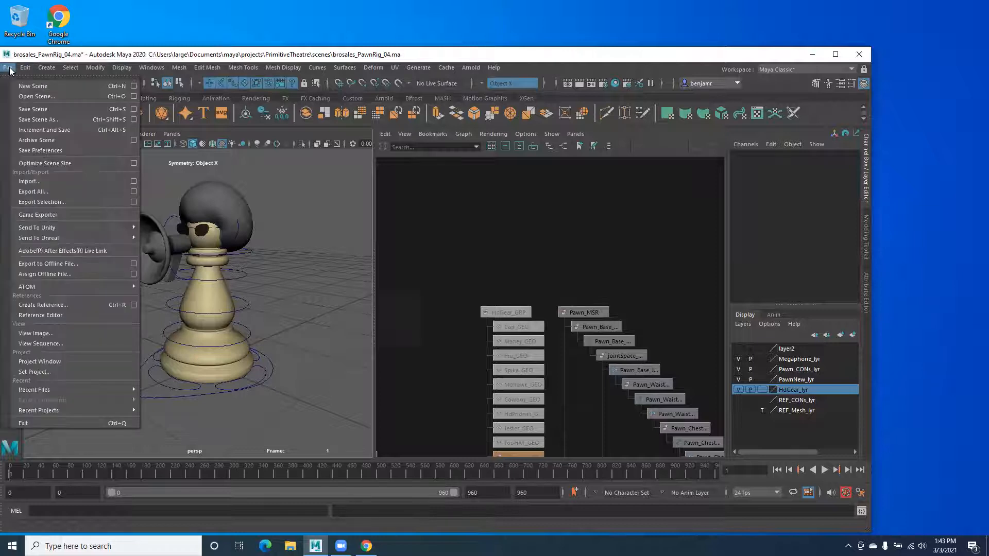
pyautogui.click(33, 108)
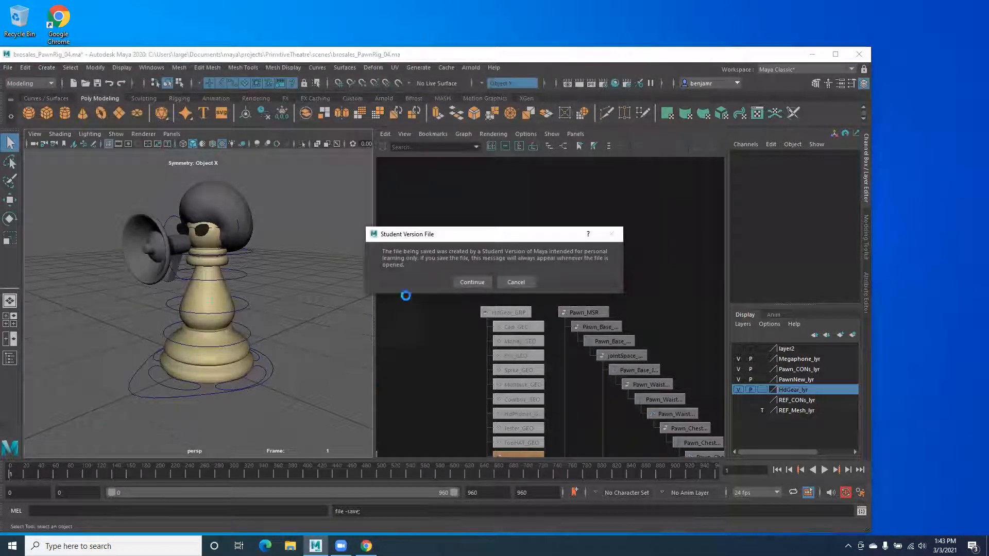
pyautogui.click(470, 282)
# Step: Open the scene Protester.ma from the project's scenes folder
pyautogui.click(7, 69)
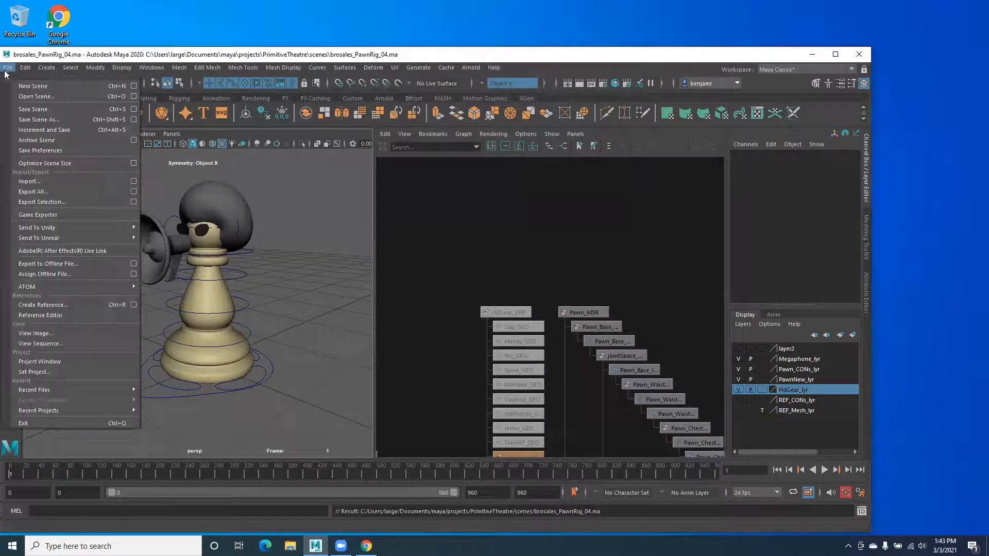
pyautogui.click(24, 96)
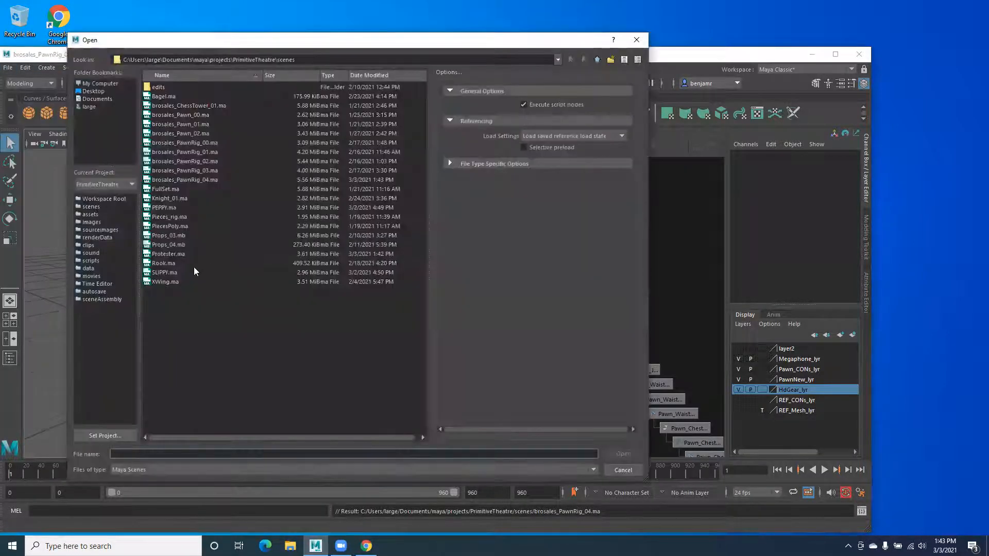
pyautogui.click(159, 254)
pyautogui.click(623, 454)
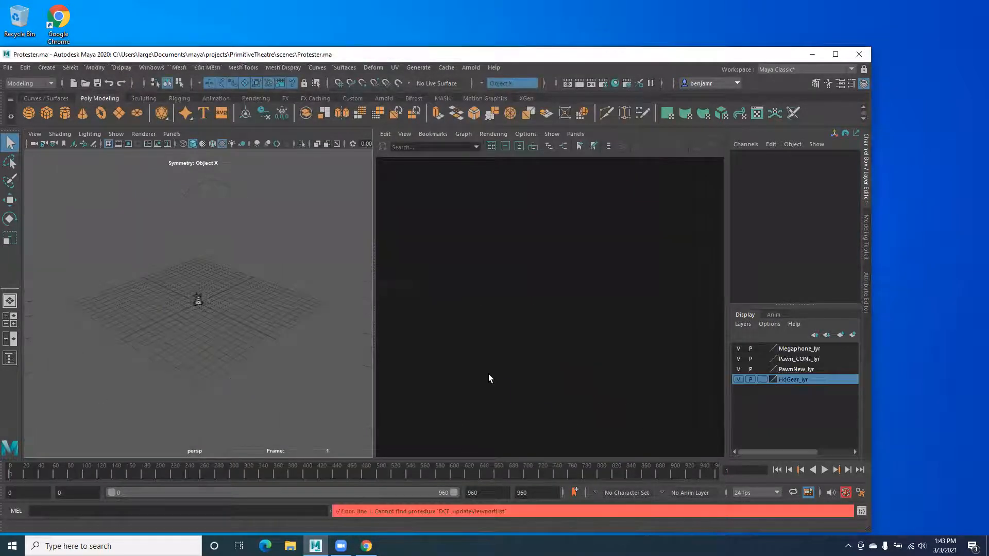
# Step: Frame the pawn in the perspective view and select its body mesh
pyautogui.moveTo(141, 258); pyautogui.dragTo(243, 362)
pyautogui.press('f')
pyautogui.keyDown('alt'); pyautogui.moveTo(124, 331); pyautogui.dragTo(130, 304); pyautogui.keyUp('alt')
pyautogui.click(239, 360)
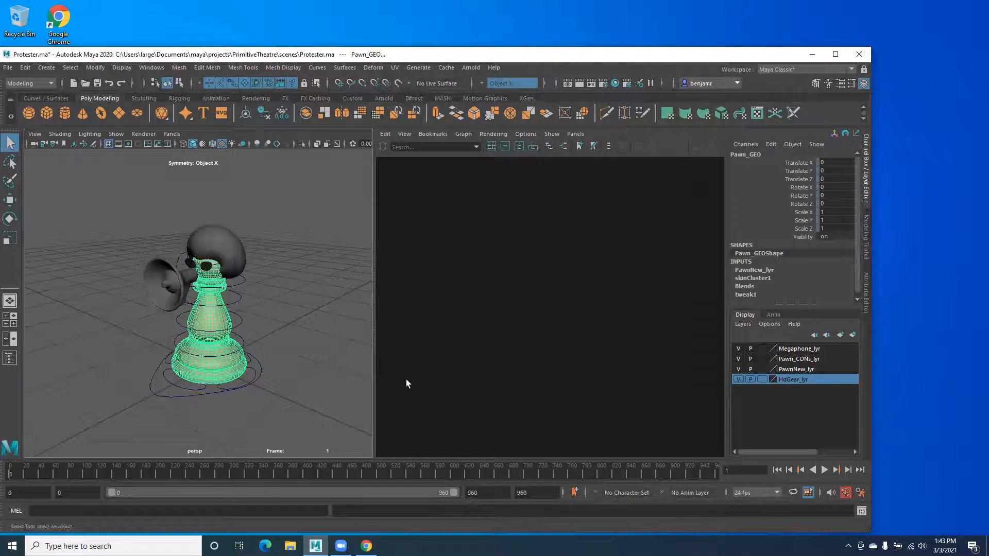
# Step: Toggle Megaphone_lyr, Pawn_CONs_lyr, PawnNew_lyr and HdGear_lyr off and on to check what each layer contains
pyautogui.click(740, 349)
pyautogui.click(740, 349)
pyautogui.click(740, 358)
pyautogui.click(740, 358)
pyautogui.click(738, 370)
pyautogui.click(738, 370)
pyautogui.click(737, 380)
pyautogui.click(738, 380)
# Step: Locate the Pawn_MSR node at the head of the hierarchy in the Hypergraph and select it
pyautogui.keyDown('alt'); pyautogui.moveTo(533, 332); pyautogui.dragTo(601, 333, button='middle'); pyautogui.keyUp('alt')
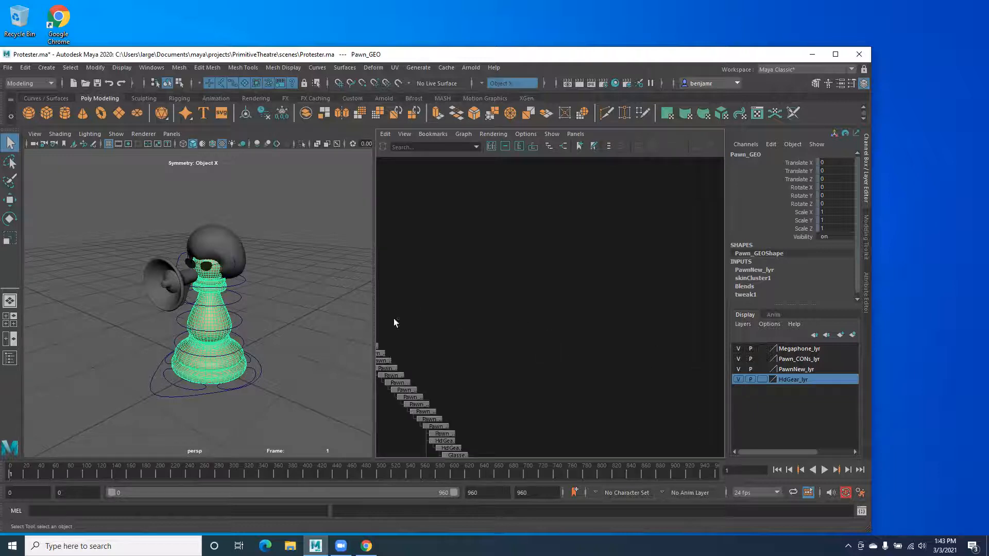
pyautogui.keyDown('alt'); pyautogui.moveTo(446, 283); pyautogui.dragTo(654, 300, button='middle'); pyautogui.keyUp('alt')
pyautogui.scroll(-3, 575, 264)
pyautogui.keyDown('alt'); pyautogui.moveTo(565, 311); pyautogui.dragTo(525, 217, button='middle'); pyautogui.keyUp('alt')
pyautogui.scroll(5, 514, 283)
pyautogui.keyDown('alt'); pyautogui.moveTo(492, 256); pyautogui.dragTo(483, 409, button='middle'); pyautogui.keyUp('alt')
pyautogui.keyDown('alt'); pyautogui.moveTo(510, 358); pyautogui.dragTo(490, 343, button='middle'); pyautogui.keyUp('alt')
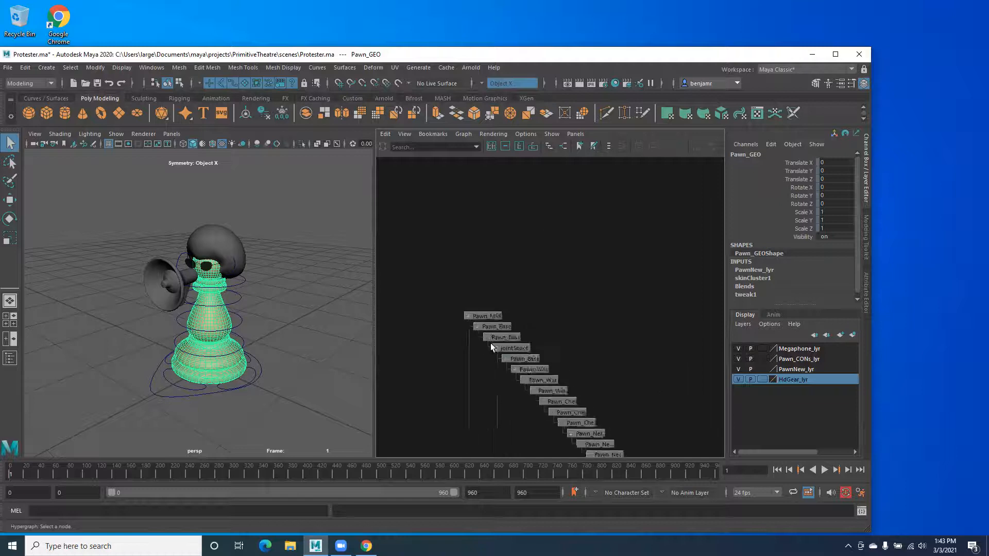
pyautogui.scroll(2, 490, 343)
pyautogui.click(462, 320)
# Step: Examine the complete node hierarchy under Pawn_MSR in the Hypergraph
pyautogui.scroll(-1, 457, 292)
pyautogui.scroll(-1, 472, 346)
pyautogui.keyDown('alt'); pyautogui.moveTo(472, 346); pyautogui.dragTo(464, 261, button='middle'); pyautogui.keyUp('alt')
pyautogui.scroll(-5, 499, 332)
pyautogui.scroll(6, 551, 379)
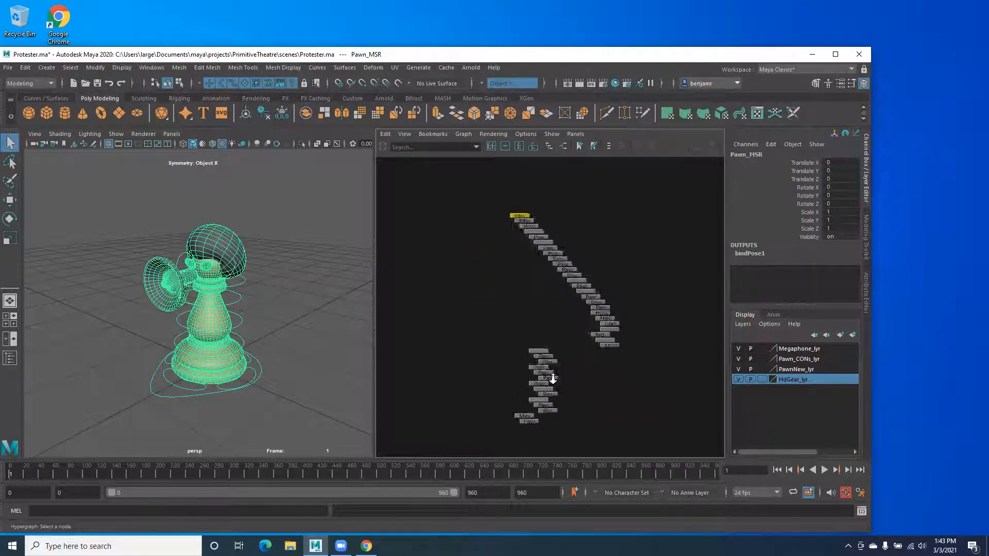
pyautogui.scroll(-2, 535, 372)
pyautogui.scroll(-2, 528, 367)
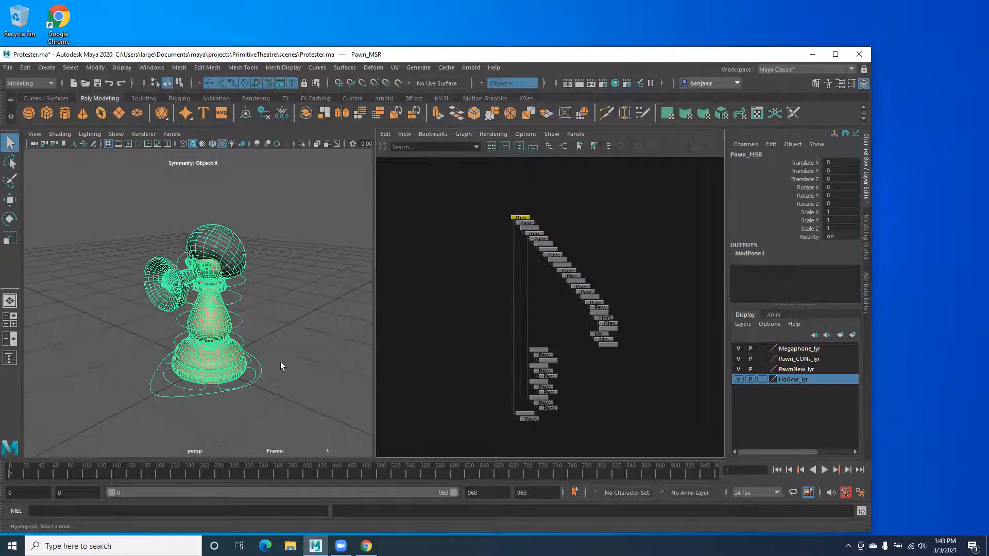
# Step: Select the Pawn_Base_CON control around the pawn's base with the Move tool and inspect the parts it drives
pyautogui.keyDown('alt'); pyautogui.moveTo(294, 354); pyautogui.dragTo(231, 377); pyautogui.keyUp('alt')
pyautogui.click(148, 381)
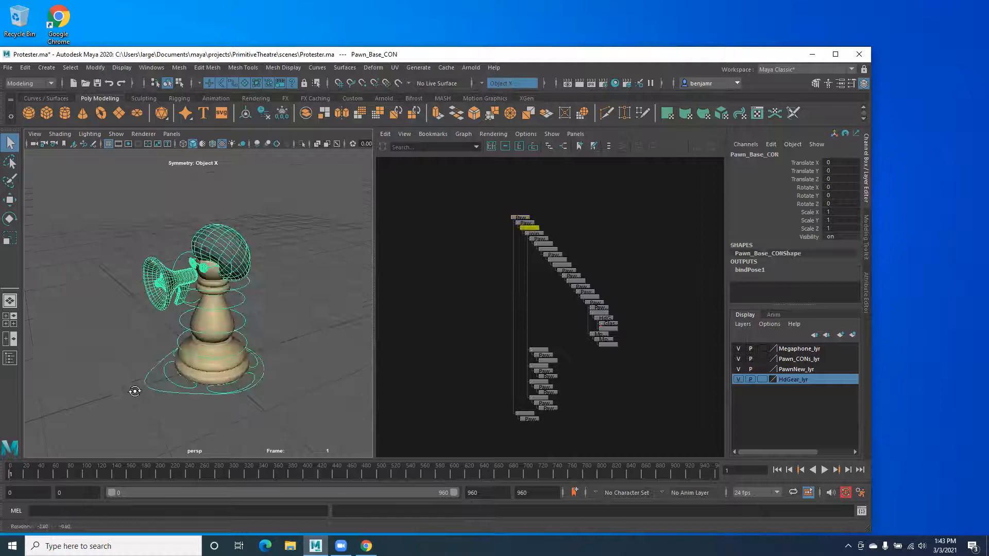
pyautogui.press('w')
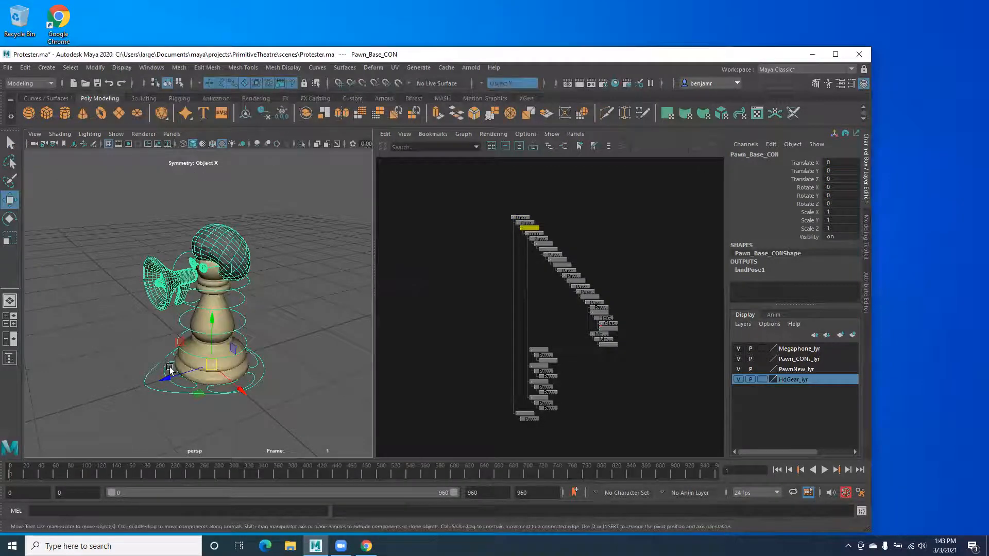
pyautogui.keyDown('alt'); pyautogui.moveTo(163, 338); pyautogui.dragTo(201, 338); pyautogui.keyUp('alt')
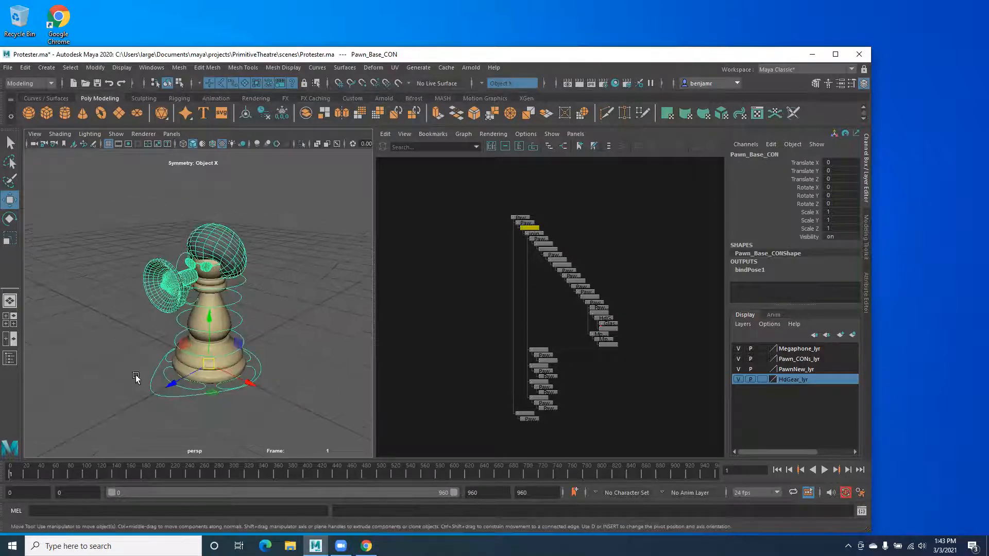
pyautogui.scroll(4, 221, 352)
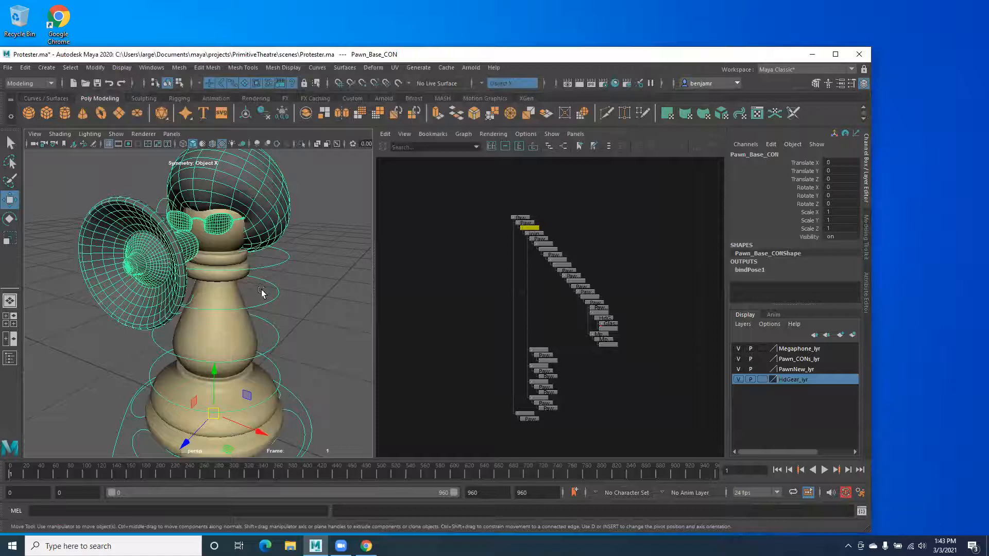
# Step: Test the Pawn_Neck_CON control by rotating it about -6 degrees around Z, and undo that rotation
pyautogui.click(267, 303)
pyautogui.keyDown('alt'); pyautogui.moveTo(271, 326); pyautogui.dragTo(274, 356, button='middle'); pyautogui.keyUp('alt')
pyautogui.click(261, 309)
pyautogui.press('e')
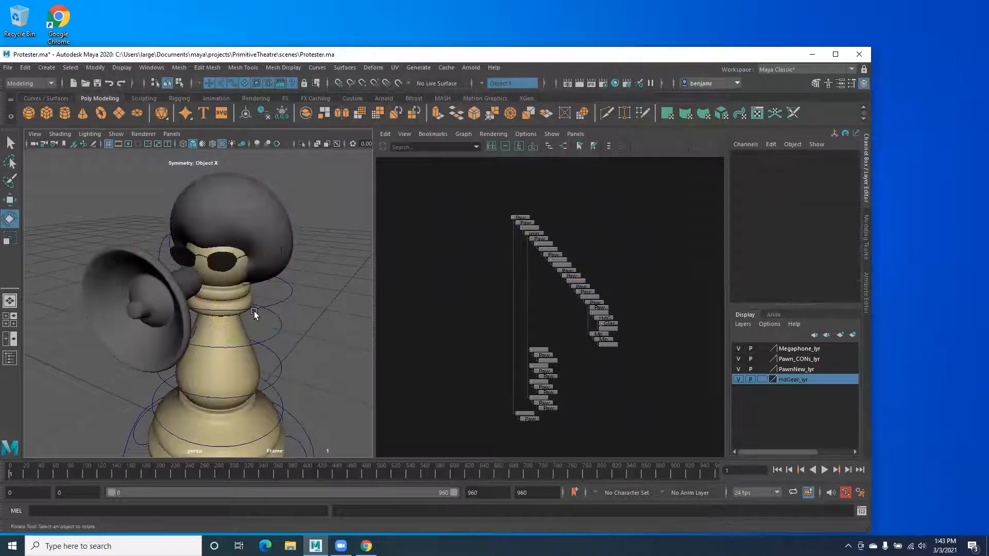
pyautogui.moveTo(287, 340); pyautogui.dragTo(289, 341)
pyautogui.moveTo(254, 302); pyautogui.dragTo(214, 328)
pyautogui.hotkey('ctrl', 'z')
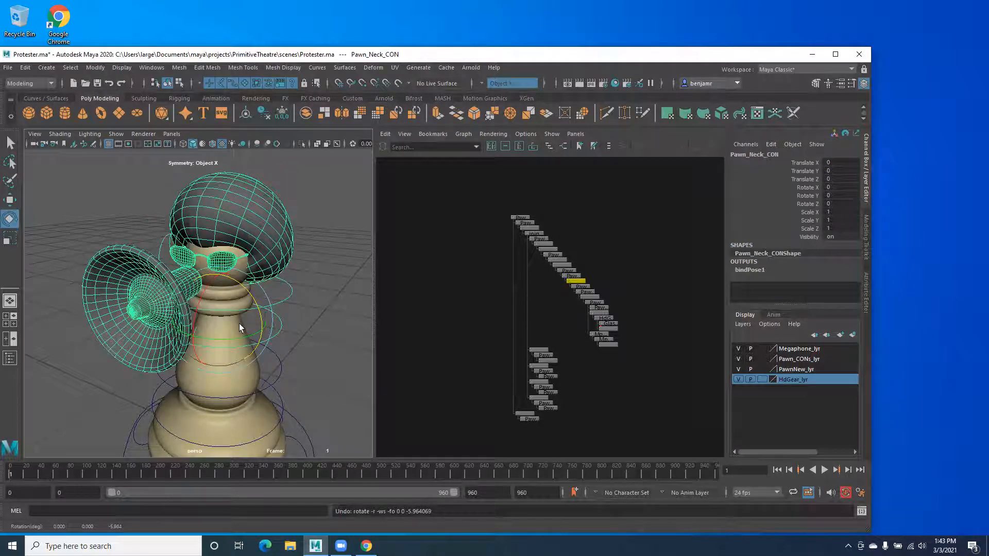
# Step: Select the Pawn_GEO body mesh and examine where it and the control and joint nodes sit in the Hypergraph
pyautogui.scroll(5, 530, 287)
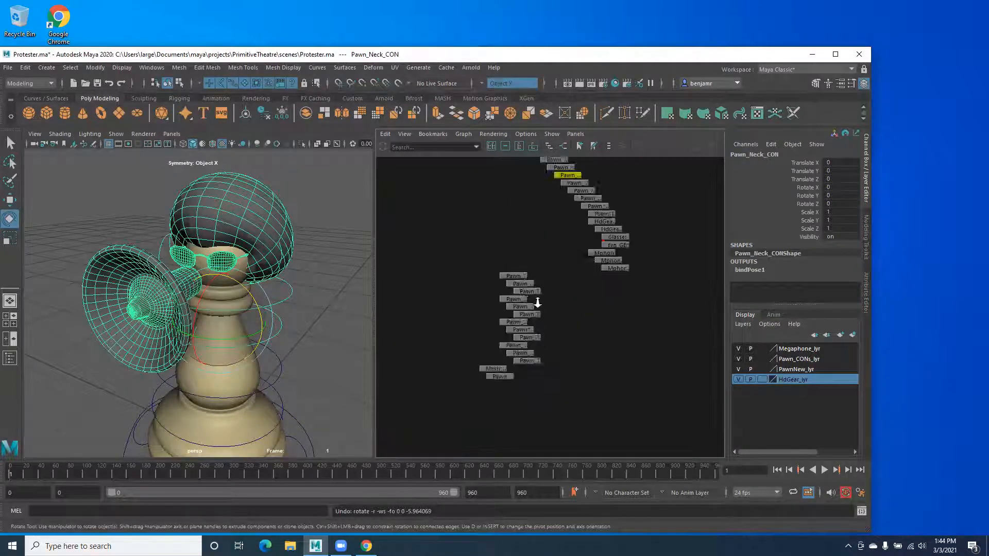
pyautogui.click(301, 368)
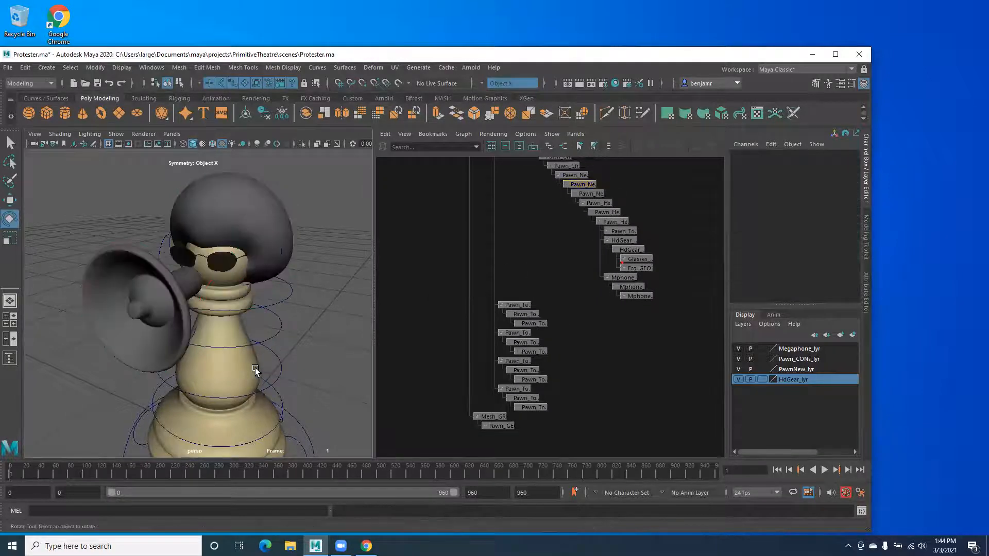
pyautogui.click(252, 366)
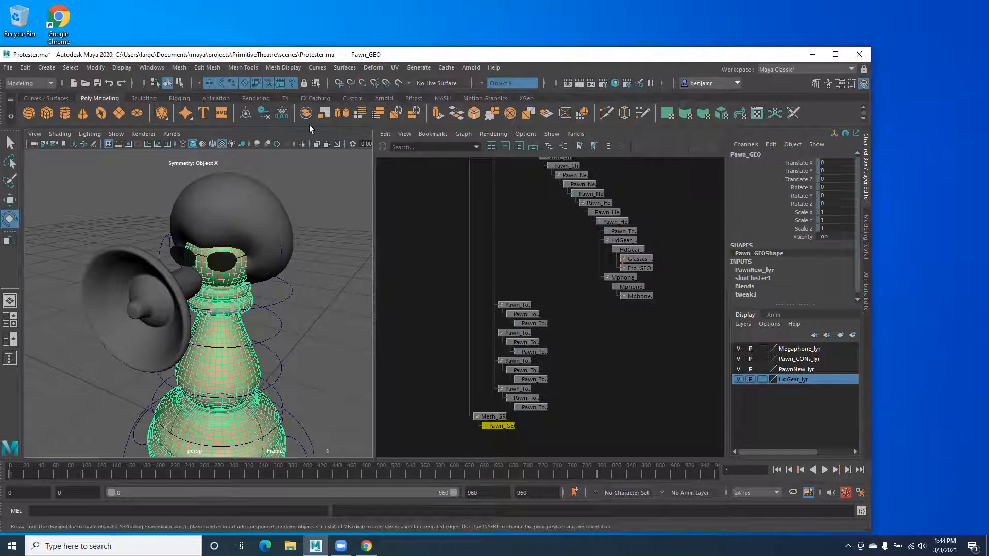
pyautogui.scroll(-3, 286, 352)
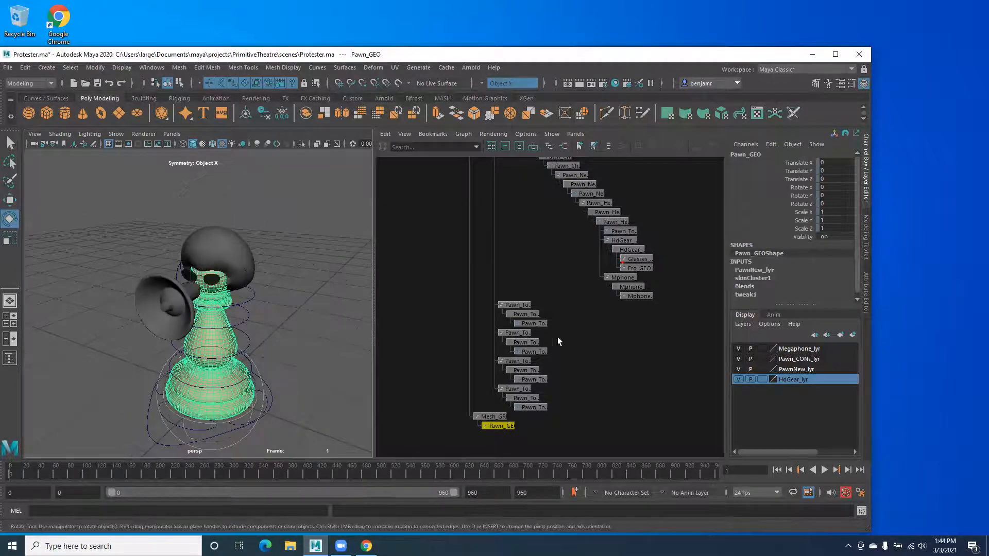
pyautogui.scroll(-5, 532, 238)
pyautogui.scroll(3, 533, 306)
pyautogui.scroll(4, 172, 370)
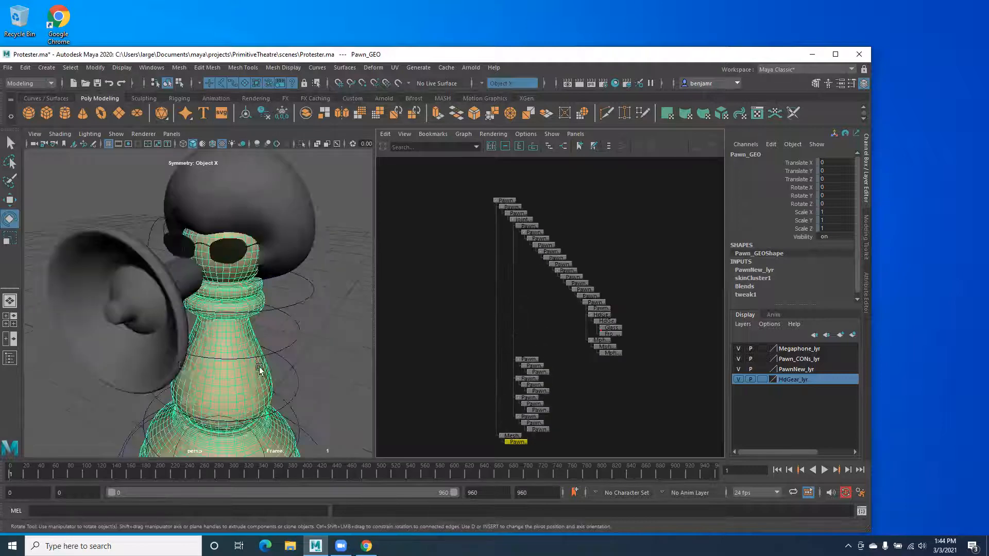
pyautogui.scroll(-2, 178, 305)
pyautogui.scroll(-5, 219, 338)
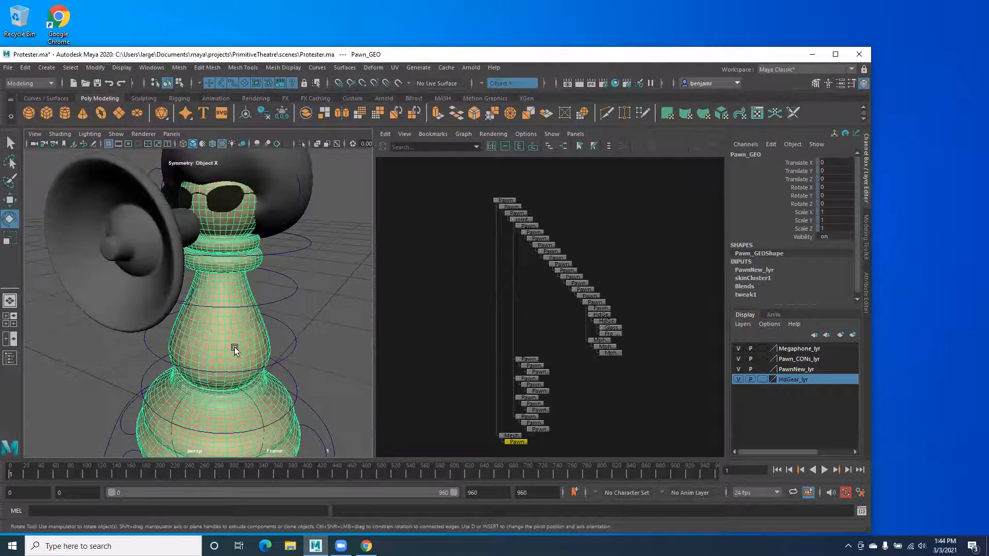
pyautogui.scroll(4, 444, 371)
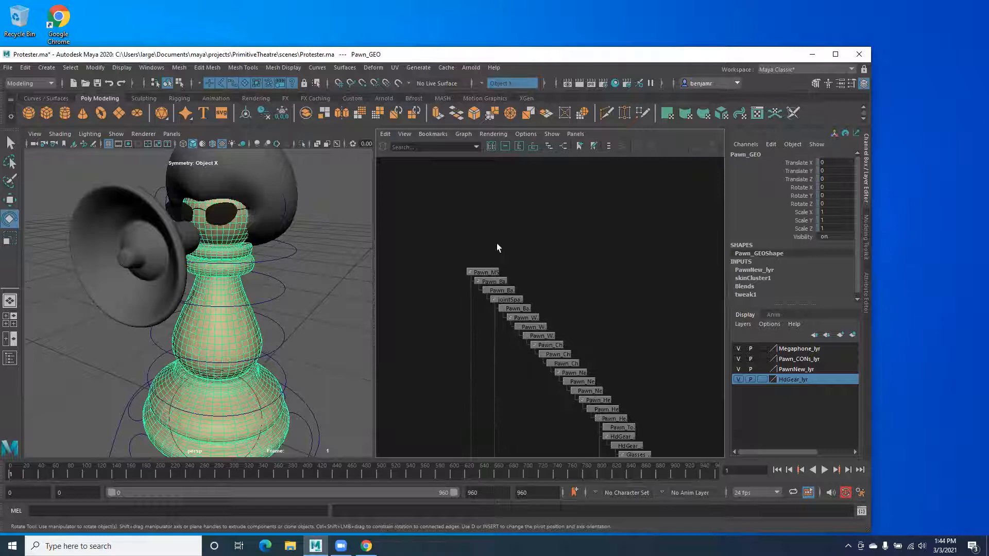
pyautogui.scroll(2, 479, 339)
pyautogui.scroll(2, 498, 297)
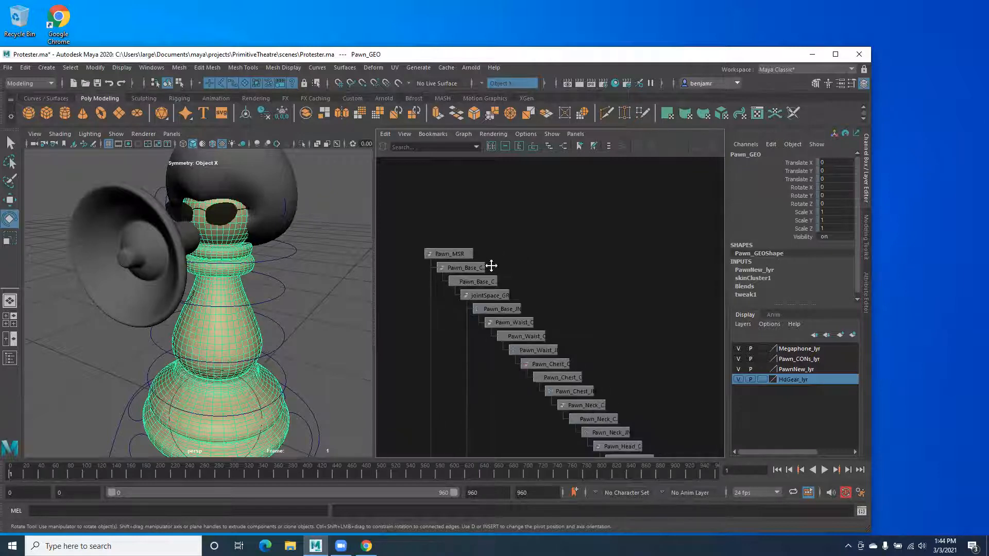
pyautogui.keyDown('alt'); pyautogui.moveTo(488, 337); pyautogui.dragTo(503, 270, button='middle'); pyautogui.keyUp('alt')
# Step: Switch to the Rigging menu set, look over the Skin commands and clear the mesh selection
pyautogui.click(44, 84)
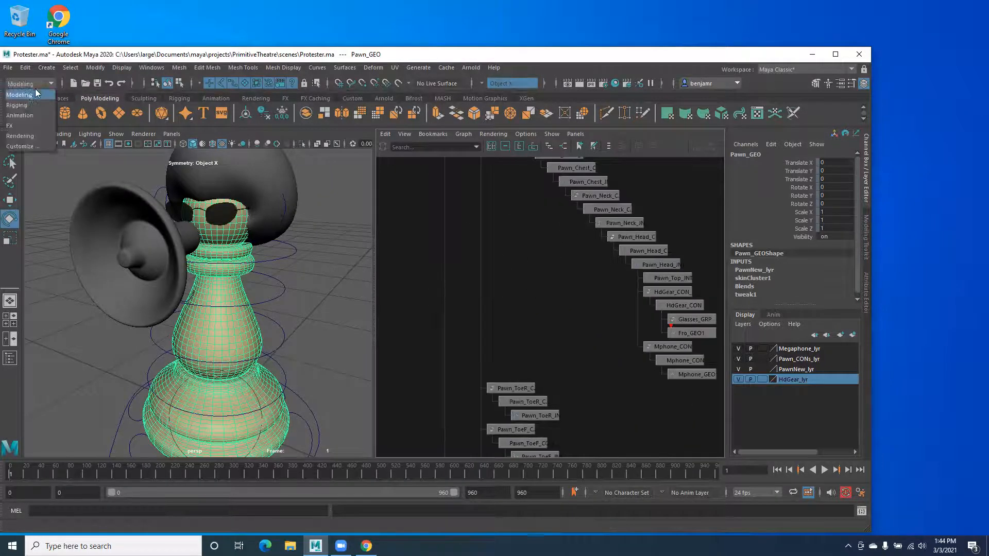
pyautogui.click(26, 101)
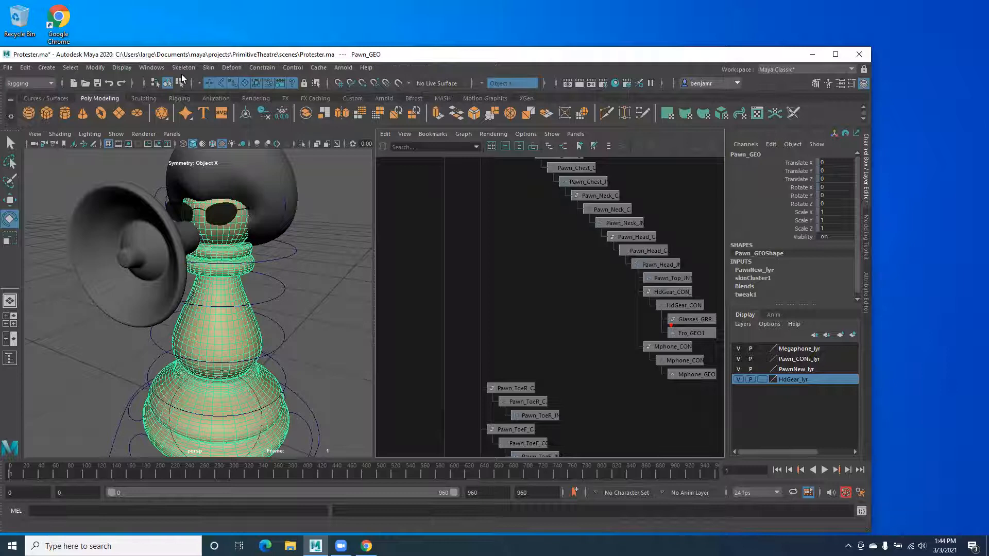
pyautogui.click(209, 67)
pyautogui.click(335, 281)
# Step: Reselect Pawn_Base_CON with the Move tool and inspect the pawn's body, rig controls and megaphone up close
pyautogui.scroll(-5, 129, 345)
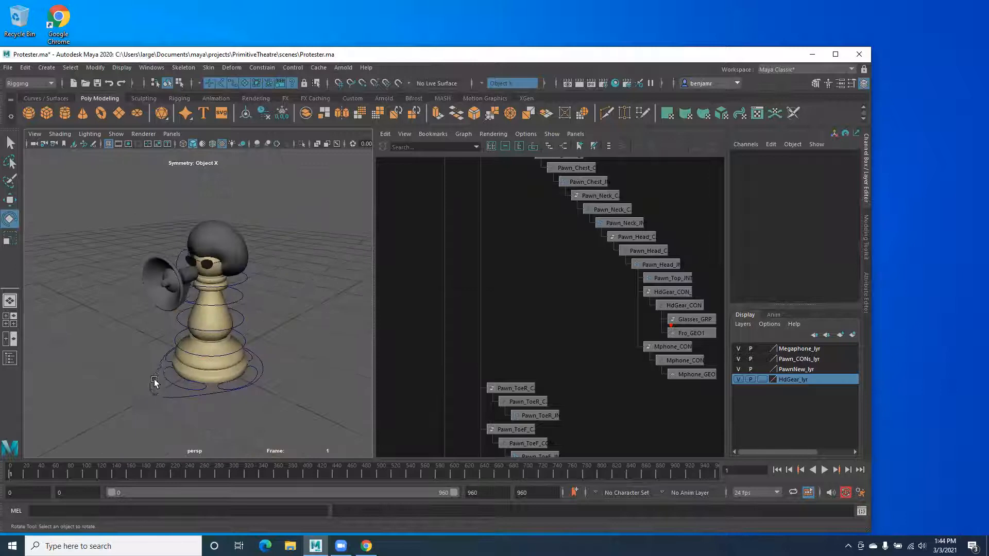
pyautogui.click(150, 397)
pyautogui.press('w')
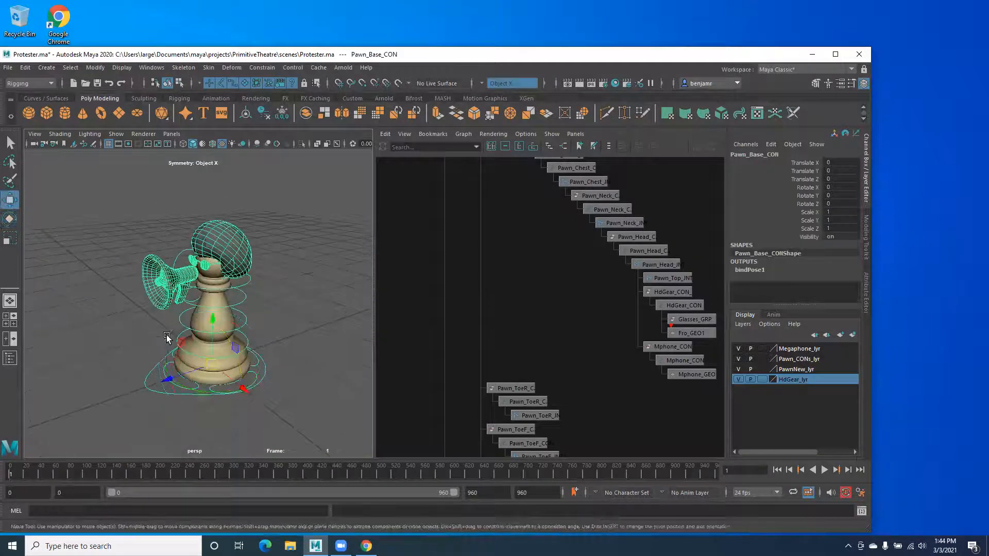
pyautogui.scroll(6, 137, 383)
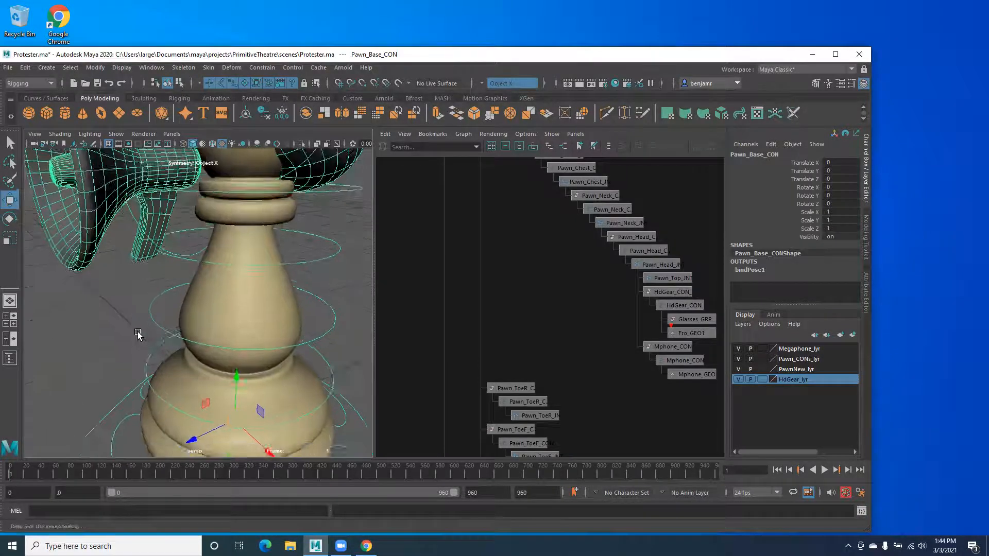
pyautogui.scroll(-2, 303, 278)
pyautogui.moveTo(303, 278); pyautogui.dragTo(304, 279)
pyautogui.scroll(-3, 234, 311)
pyautogui.keyDown('alt'); pyautogui.moveTo(223, 299); pyautogui.dragTo(210, 272); pyautogui.keyUp('alt')
# Step: Select the megaphone's Mphone_CON control and rotate it freely to about X 65.5, Y 64.4 and Z 70
pyautogui.click(144, 189)
pyautogui.keyDown('alt'); pyautogui.moveTo(136, 206); pyautogui.dragTo(233, 330); pyautogui.keyUp('alt')
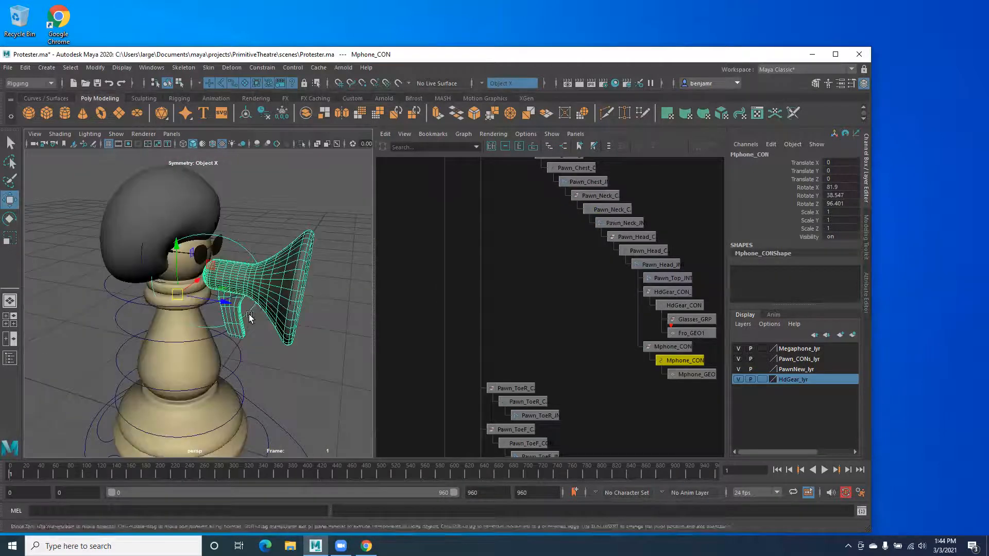
pyautogui.press('e')
pyautogui.moveTo(209, 271)
pyautogui.mouseDown()
pyautogui.moveTo(212, 291)
pyautogui.moveTo(219, 265)
pyautogui.mouseUp()
pyautogui.moveTo(227, 335); pyautogui.dragTo(150, 322)
pyautogui.moveTo(154, 283); pyautogui.dragTo(153, 278)
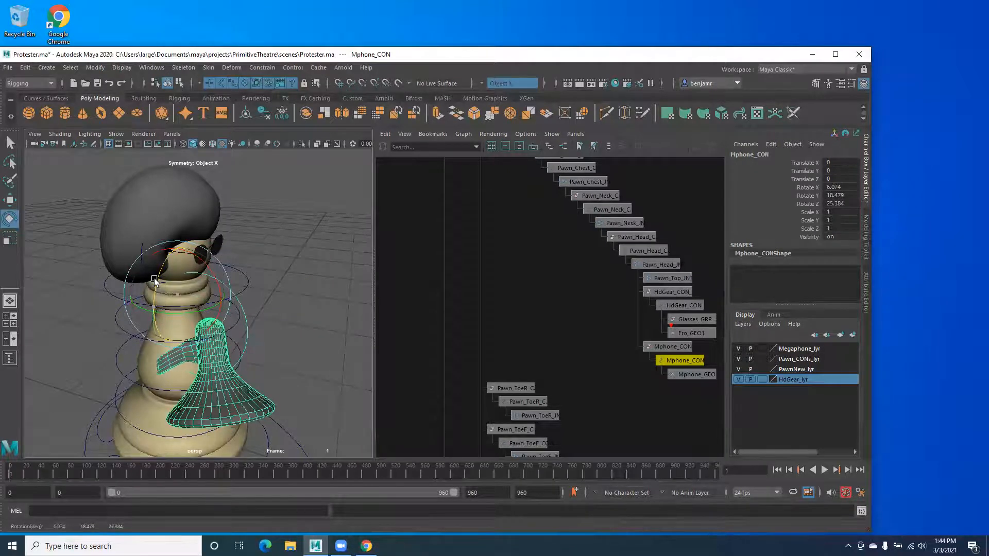
pyautogui.keyDown('alt'); pyautogui.moveTo(208, 385); pyautogui.dragTo(131, 367); pyautogui.keyUp('alt')
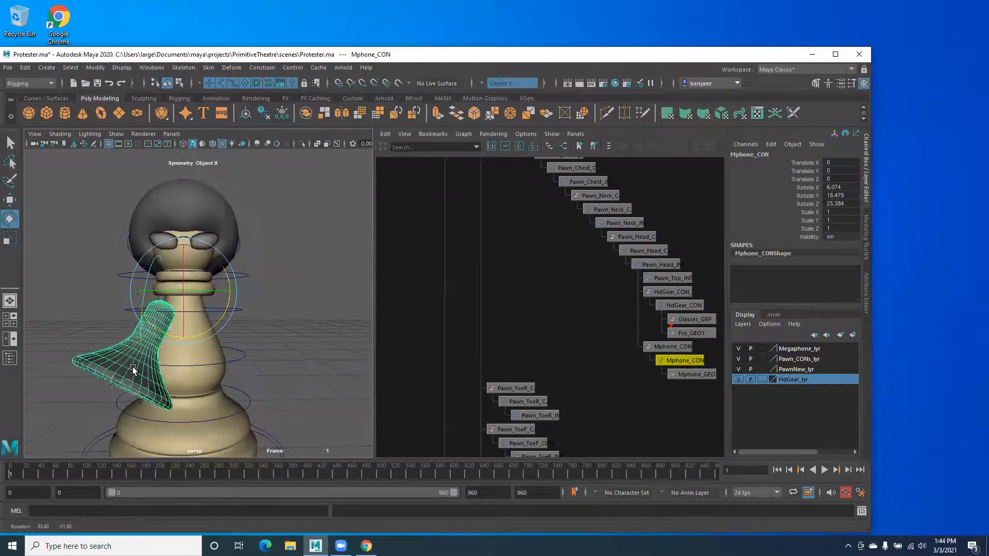
pyautogui.moveTo(185, 274); pyautogui.dragTo(424, 264)
# Step: Try zeroing Mphone_CON's X, Y and Z rotations and turning it about 20.7 degrees in Z, and undo both changes
pyautogui.moveTo(841, 188); pyautogui.dragTo(841, 204)
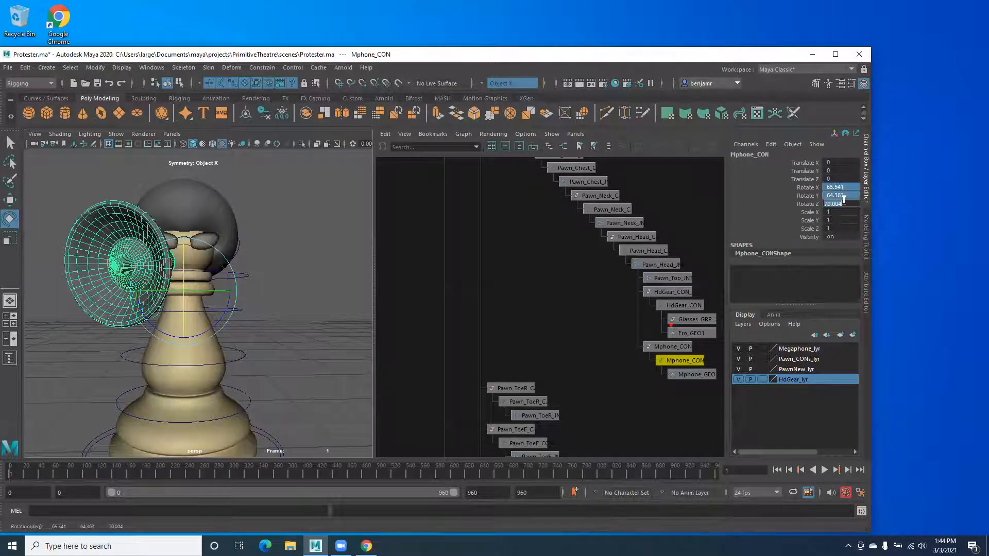
pyautogui.write('0')
pyautogui.press('Return')
pyautogui.keyDown('alt'); pyautogui.moveTo(115, 338); pyautogui.dragTo(179, 359); pyautogui.keyUp('alt')
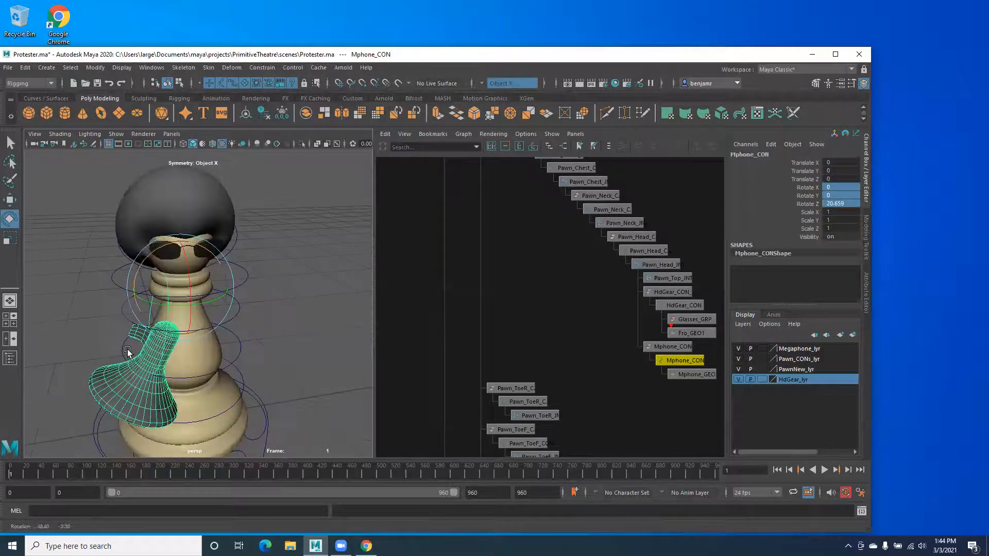
pyautogui.hotkey('ctrl', 'z')
pyautogui.hotkey('ctrl', 'z')
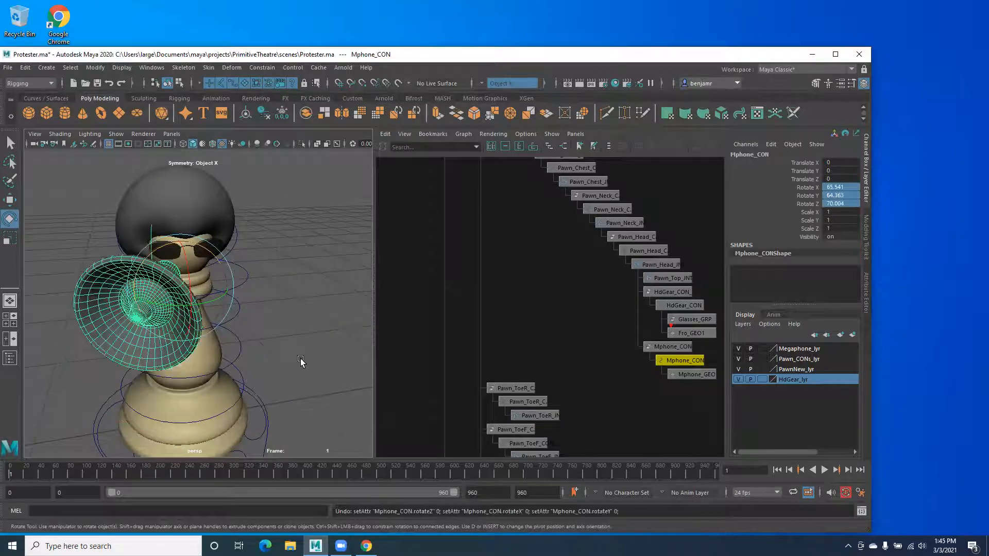
# Step: Set Rotate X, Rotate Y and Rotate Z of Mphone_CON to 0
pyautogui.click(835, 188)
pyautogui.write('0')
pyautogui.press('Return')
pyautogui.scroll(-2, 677, 417)
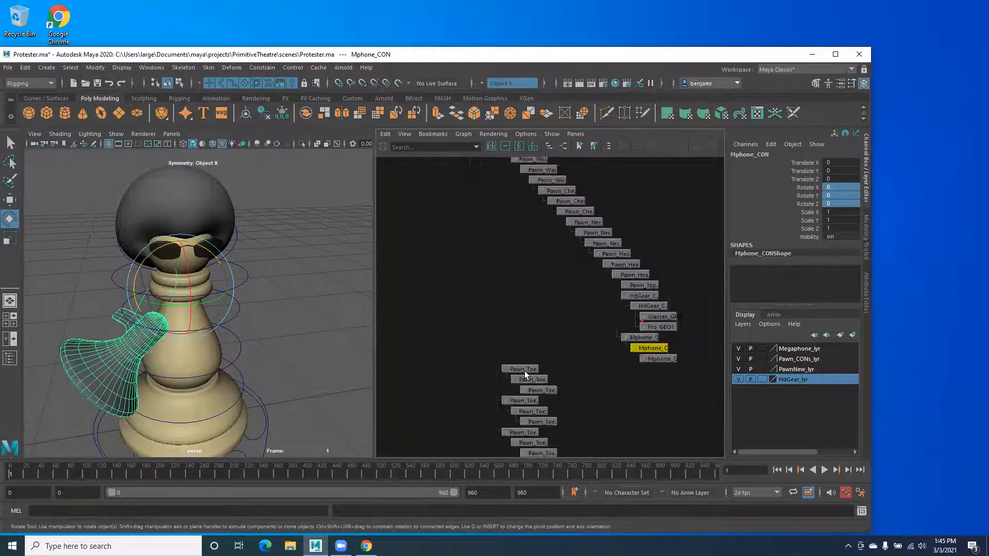
# Step: Check the whole pawn with its lowered megaphone and select the Pawn_Base_CON control with the Move tool
pyautogui.keyDown('alt'); pyautogui.moveTo(212, 338); pyautogui.dragTo(161, 329); pyautogui.keyUp('alt')
pyautogui.keyDown('alt'); pyautogui.moveTo(208, 332); pyautogui.dragTo(234, 380, button='middle'); pyautogui.keyUp('alt')
pyautogui.keyDown('alt'); pyautogui.moveTo(144, 292); pyautogui.dragTo(224, 260, button='middle'); pyautogui.keyUp('alt')
pyautogui.keyDown('alt'); pyautogui.moveTo(224, 260); pyautogui.dragTo(160, 289, button='right'); pyautogui.keyUp('alt')
pyautogui.keyDown('alt'); pyautogui.moveTo(188, 342); pyautogui.dragTo(185, 341); pyautogui.keyUp('alt')
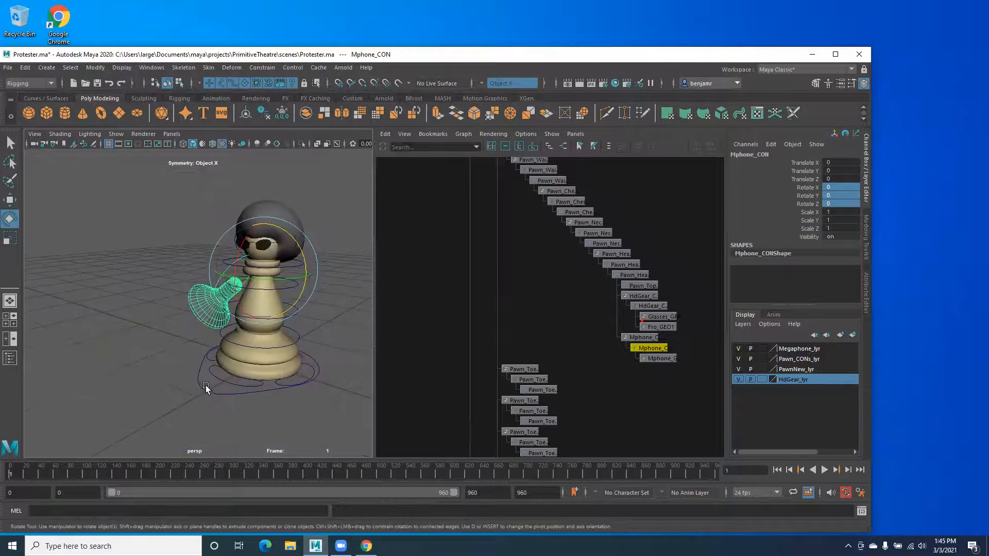
pyautogui.click(206, 403)
pyautogui.press('w')
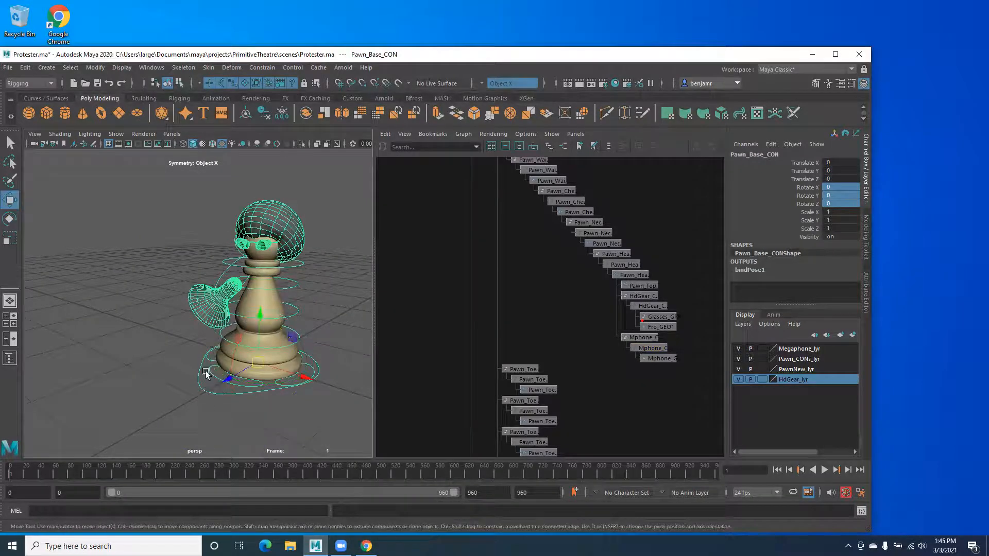
# Step: Clear the selection and save the Protester scene
pyautogui.click(58, 156)
pyautogui.click(8, 67)
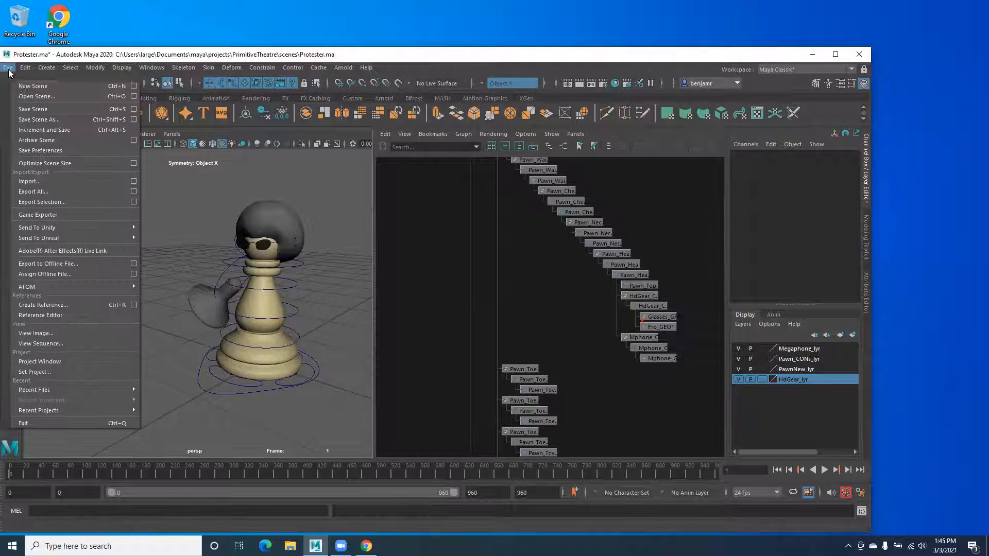
pyautogui.click(29, 109)
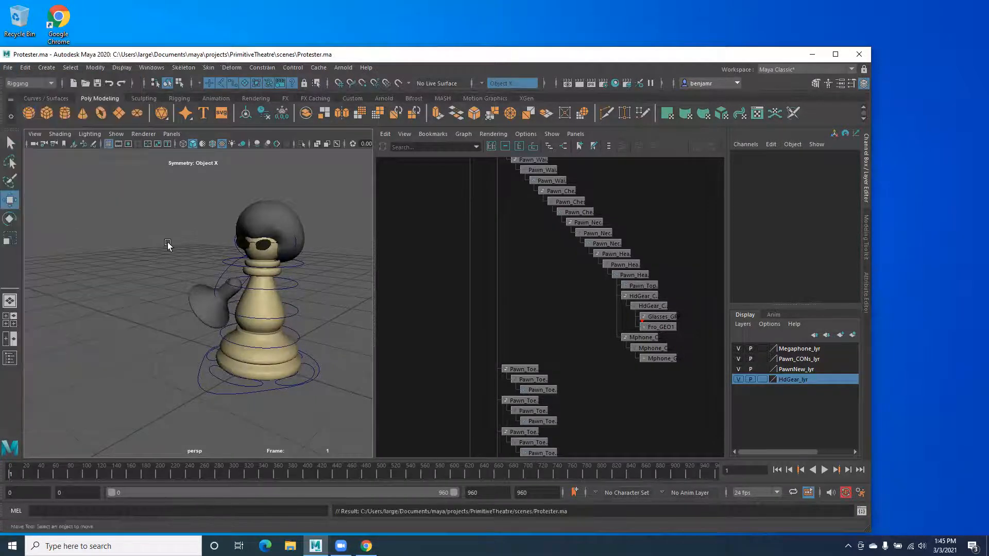
# Step: Open SC3_04.ma from the Thesis project's scenes folder, continuing past the student version and mental ray notices and closing the Long Winter Studio message
pyautogui.click(7, 67)
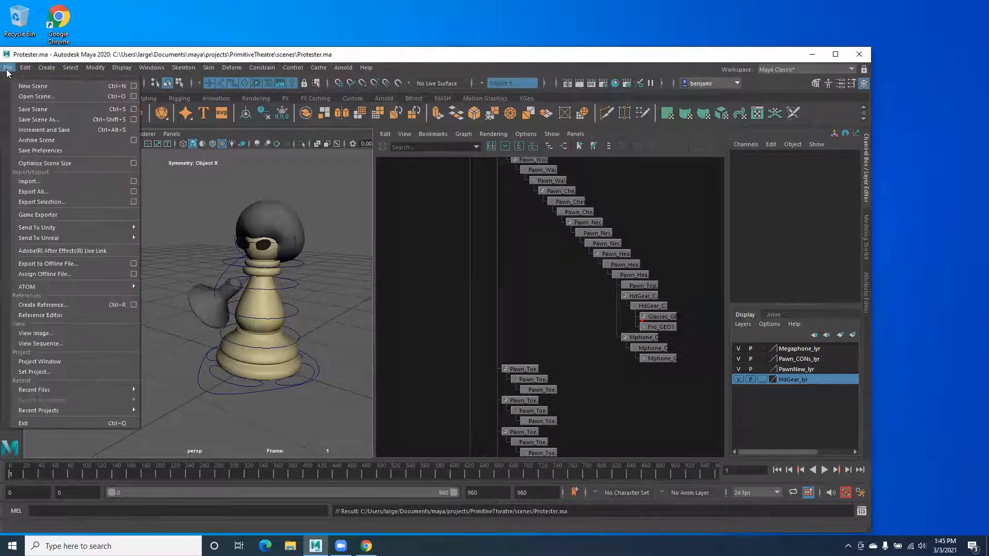
pyautogui.click(31, 96)
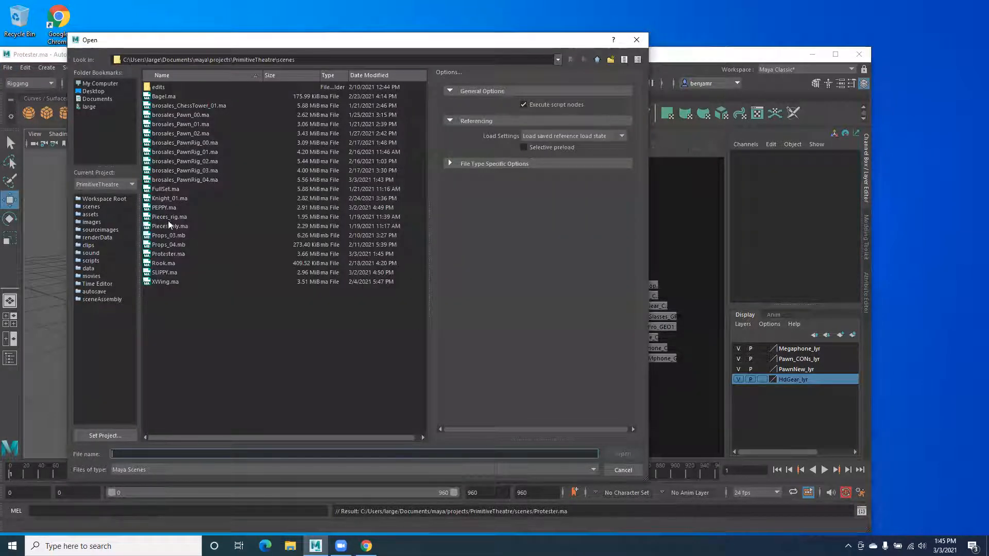
pyautogui.click(89, 183)
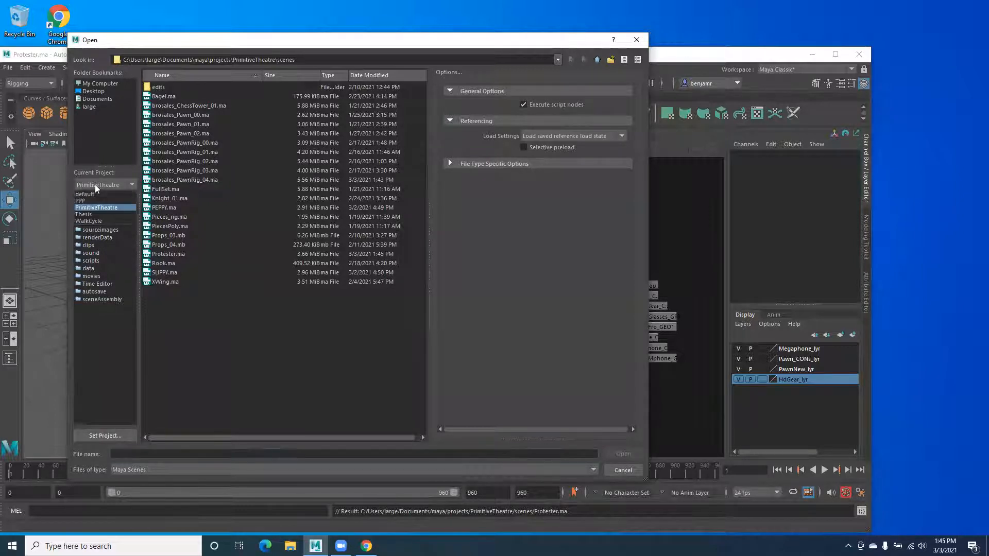
pyautogui.click(94, 214)
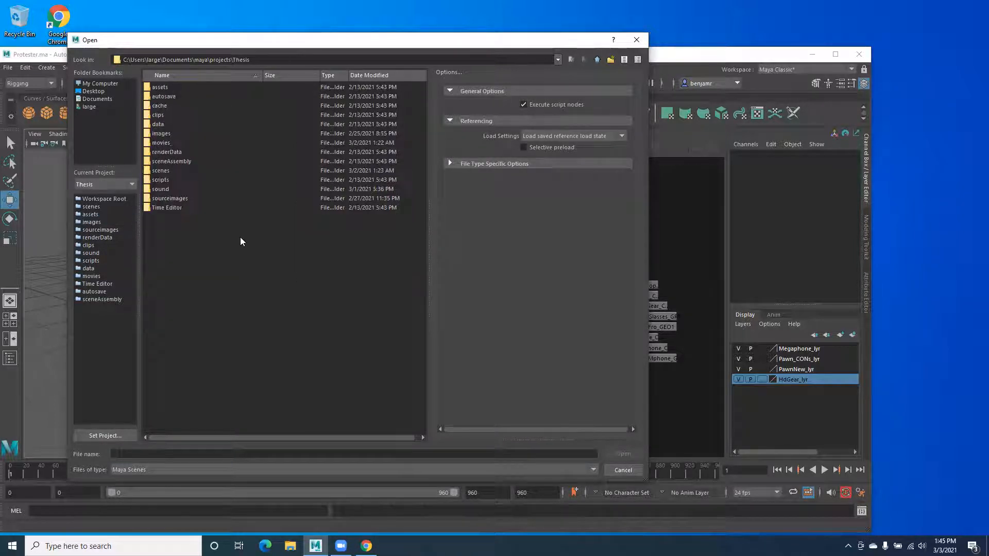
pyautogui.doubleClick(159, 170)
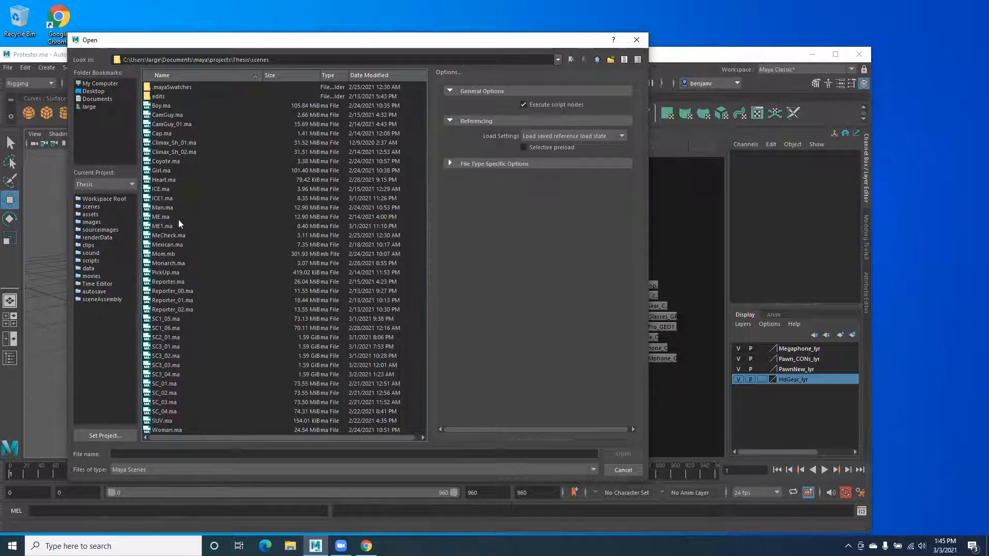
pyautogui.click(154, 411)
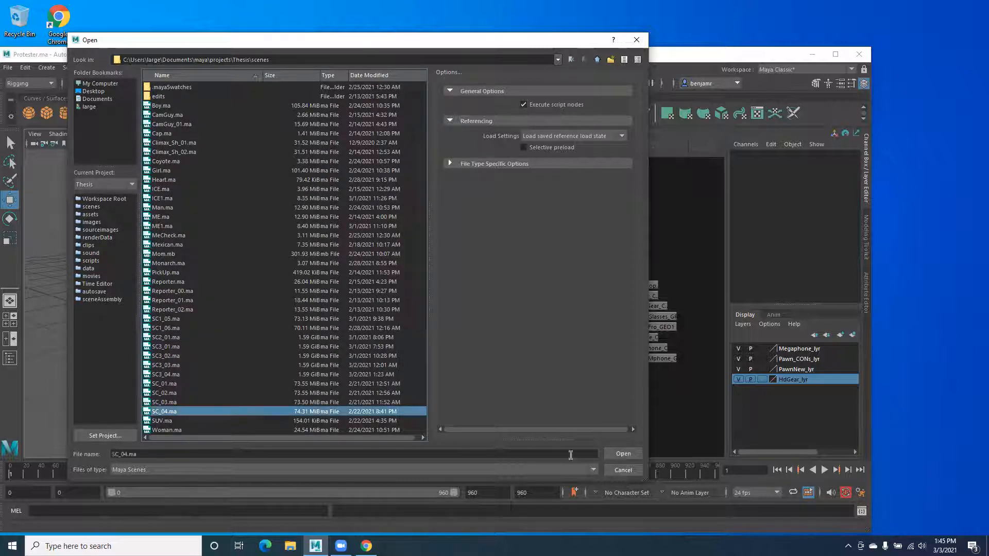
pyautogui.click(161, 375)
pyautogui.click(622, 453)
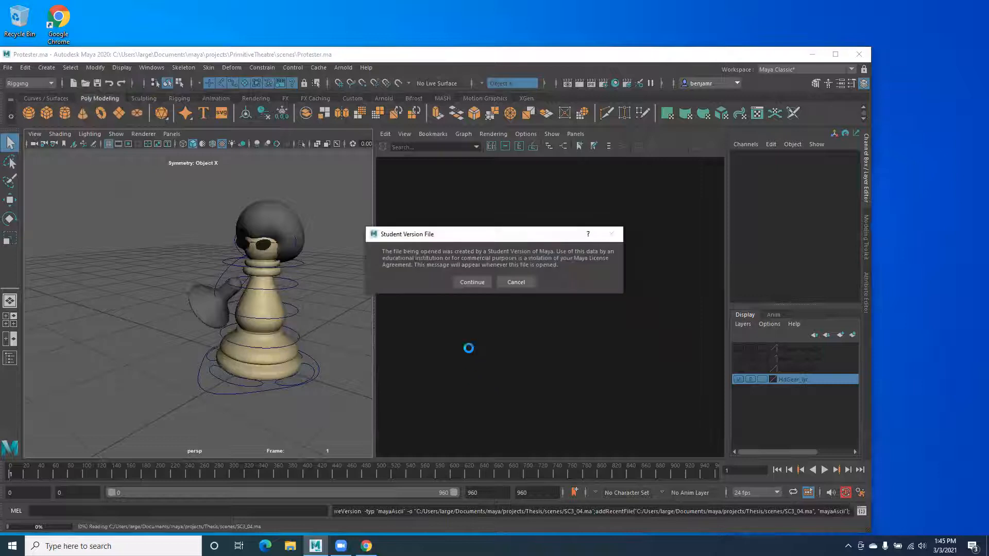
pyautogui.click(466, 281)
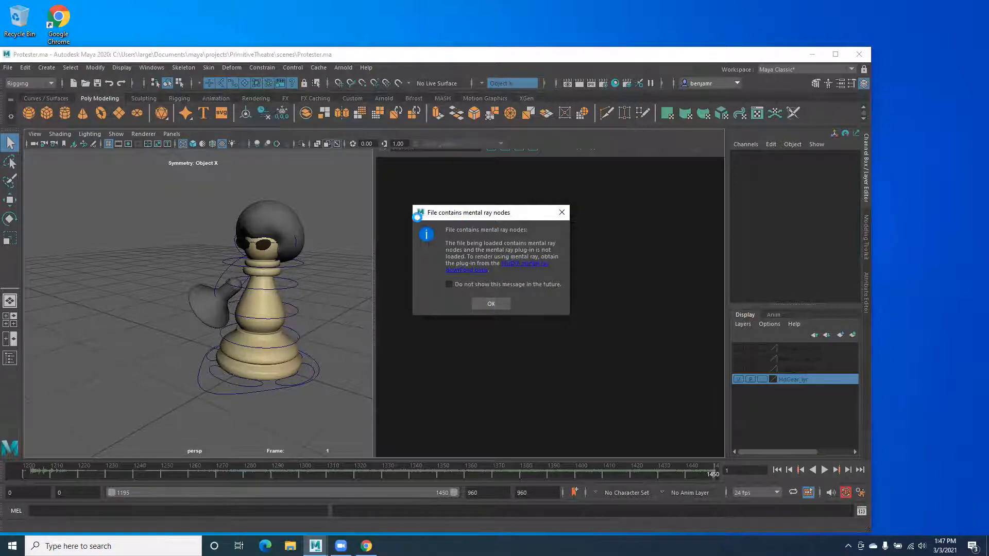
pyautogui.click(492, 304)
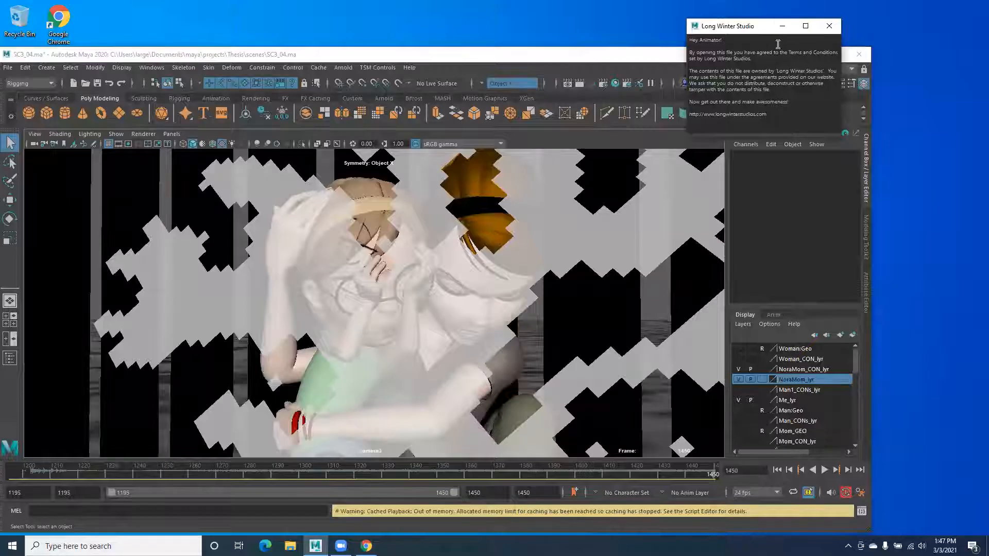
pyautogui.click(829, 29)
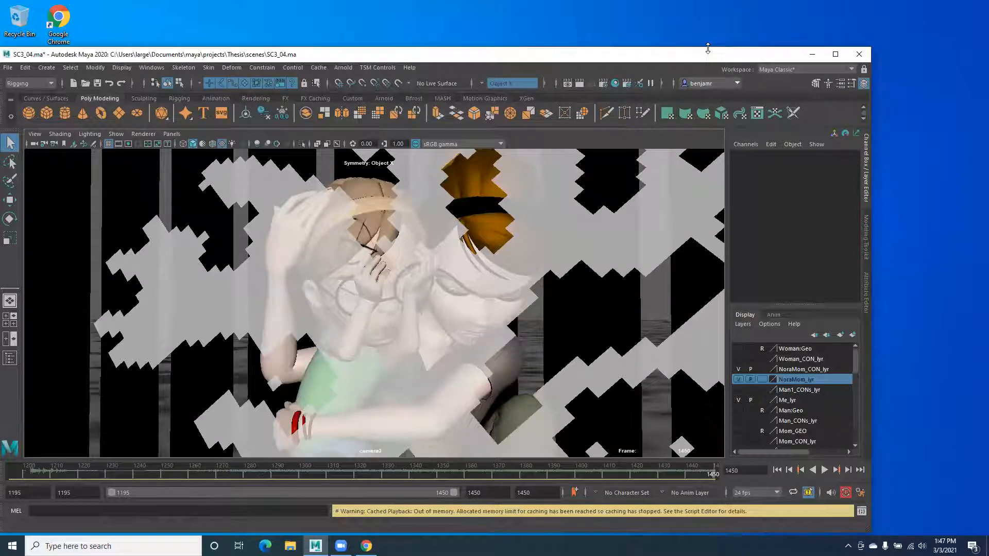
# Step: Arrange the workspace as two panes side by side, with camera3 beside the Hypergraph
pyautogui.moveTo(708, 48); pyautogui.dragTo(707, 14)
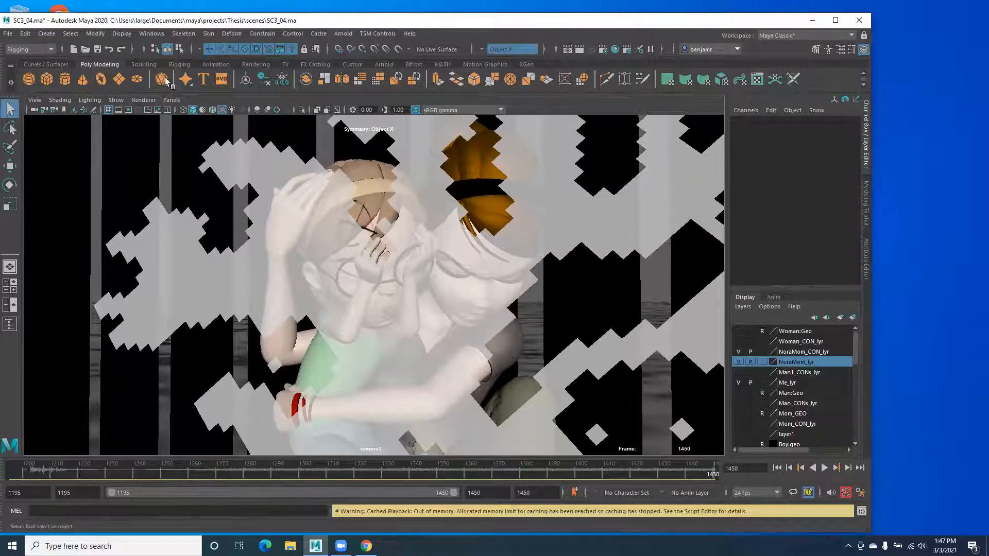
pyautogui.click(169, 99)
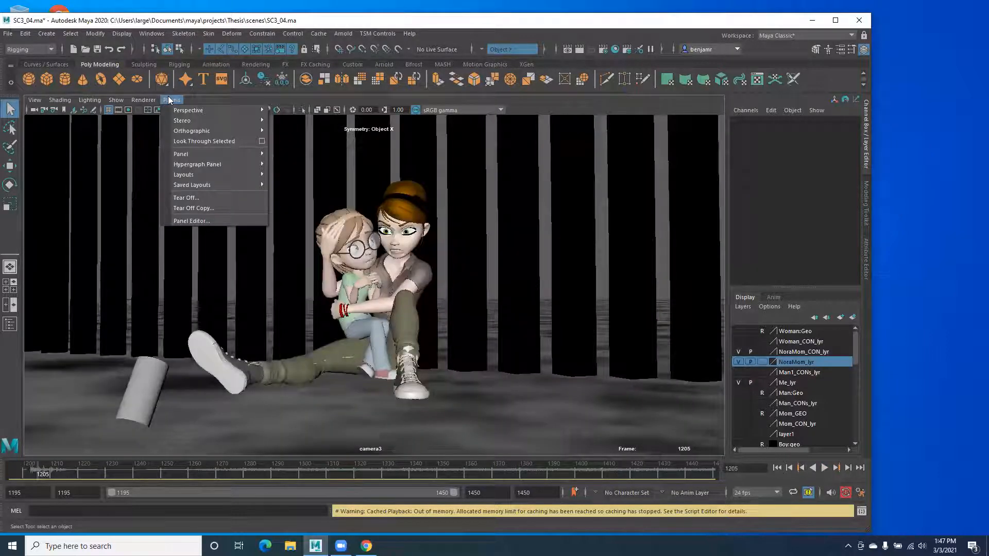
pyautogui.moveTo(191, 162)
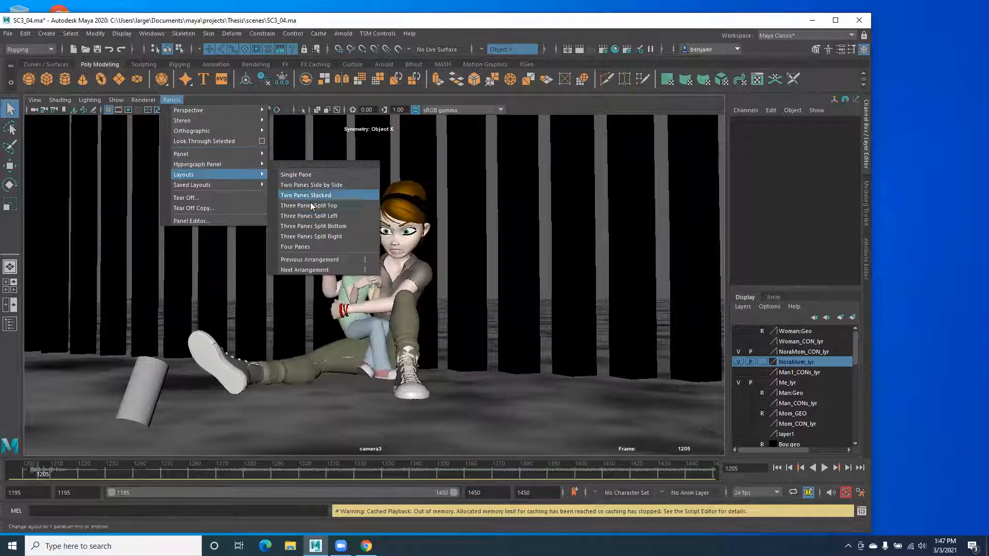
pyautogui.click(308, 185)
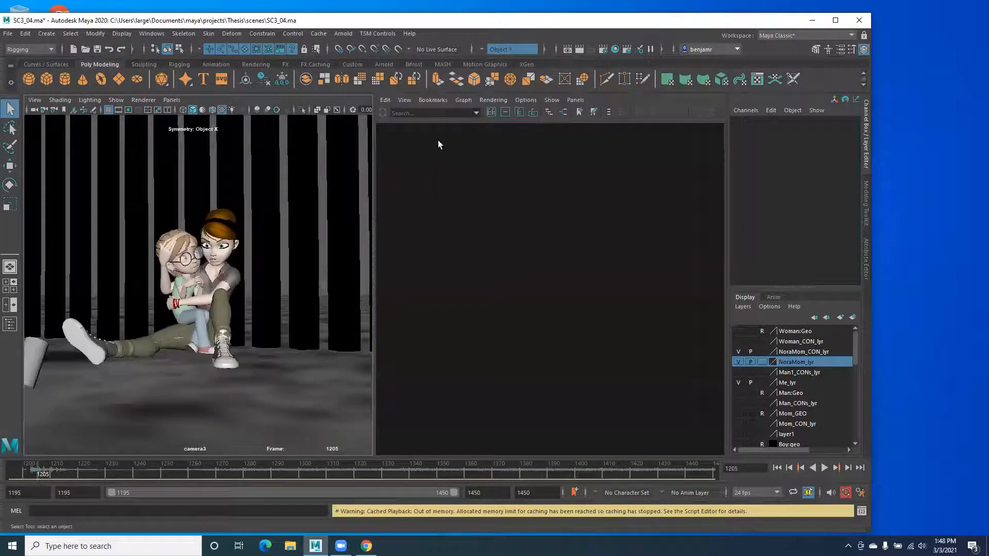
pyautogui.click(576, 100)
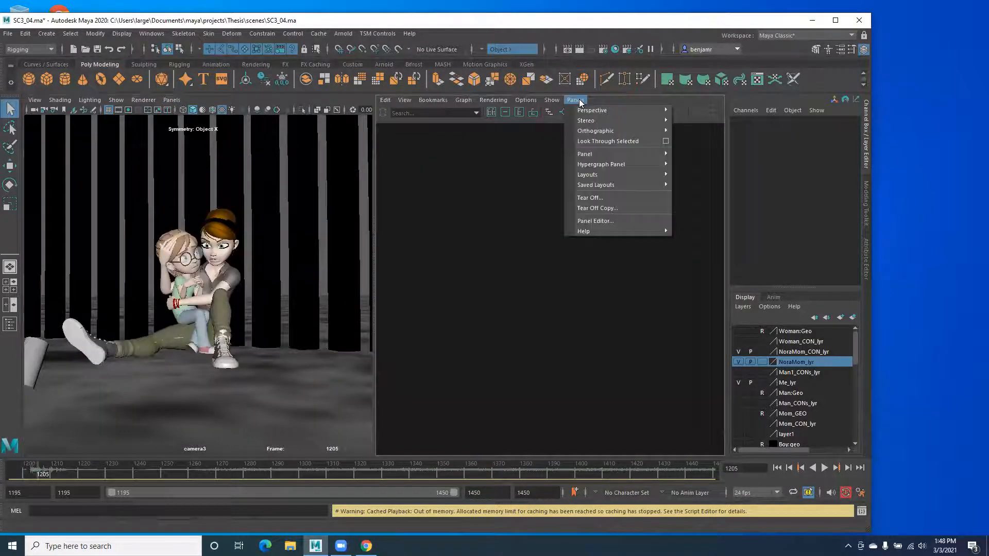
pyautogui.click(516, 208)
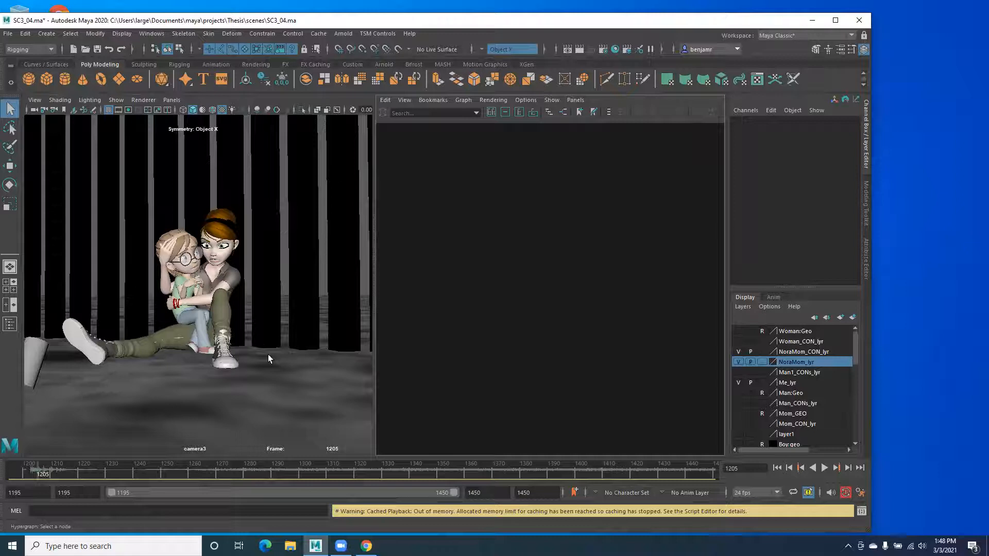
# Step: Switch the camera3 view to the persp camera and look out over the wider fence and ground
pyautogui.click(139, 265)
pyautogui.keyDown('alt'); pyautogui.moveTo(238, 221); pyautogui.dragTo(193, 210, button='middle'); pyautogui.keyUp('alt')
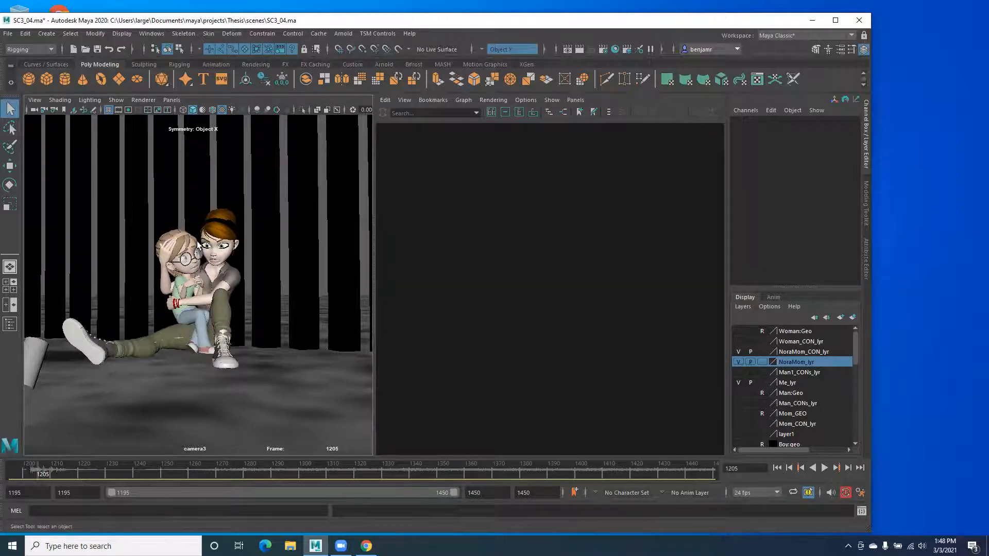
pyautogui.press('space')
pyautogui.moveTo(182, 244); pyautogui.dragTo(172, 216)
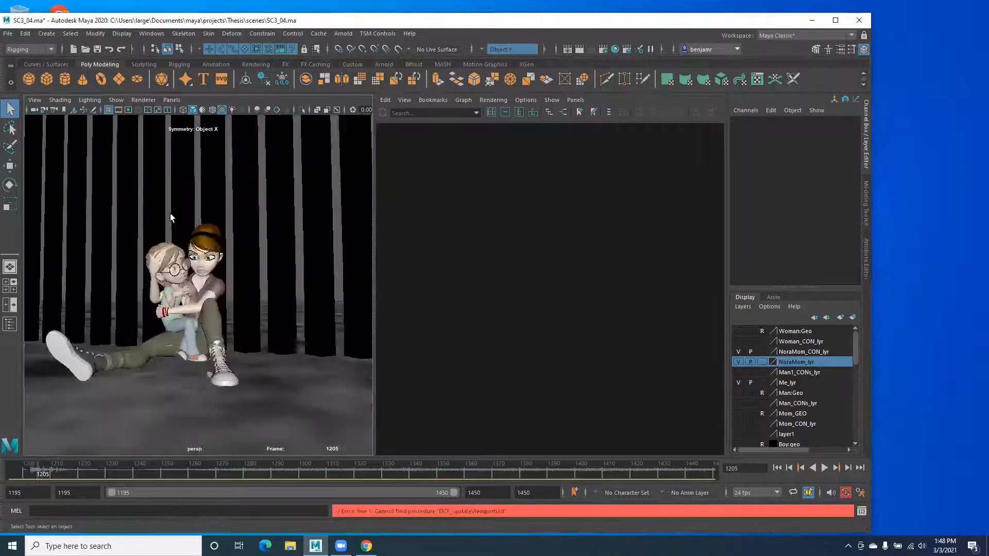
pyautogui.keyDown('alt'); pyautogui.moveTo(172, 216); pyautogui.dragTo(61, 255, button='right'); pyautogui.keyUp('alt')
pyautogui.keyDown('alt'); pyautogui.moveTo(75, 277); pyautogui.dragTo(166, 295); pyautogui.keyUp('alt')
pyautogui.keyDown('alt'); pyautogui.moveTo(241, 322); pyautogui.dragTo(316, 327, button='middle'); pyautogui.keyUp('alt')
pyautogui.keyDown('alt'); pyautogui.moveTo(316, 326); pyautogui.dragTo(709, 335, button='right'); pyautogui.keyUp('alt')
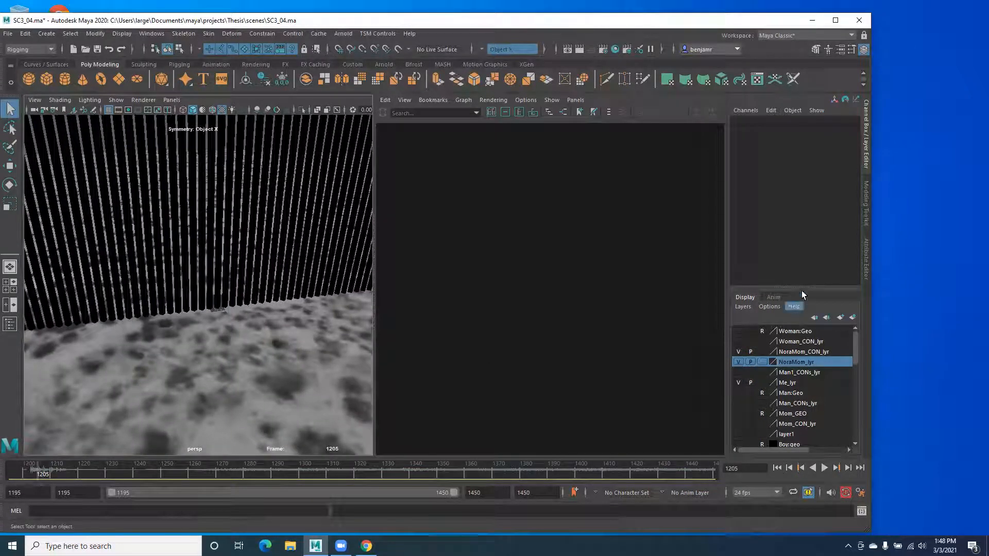
# Step: Enlarge the display layer list and hide the Grnd_lyr and ENV:fenceBfr_lyr layers
pyautogui.moveTo(798, 288); pyautogui.dragTo(807, 159)
pyautogui.scroll(-5, 762, 316)
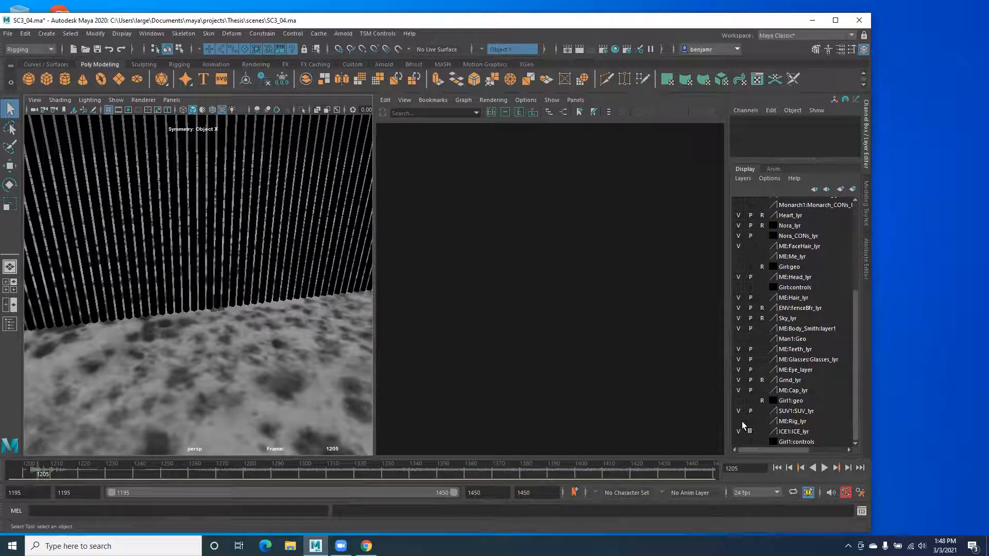
pyautogui.click(738, 380)
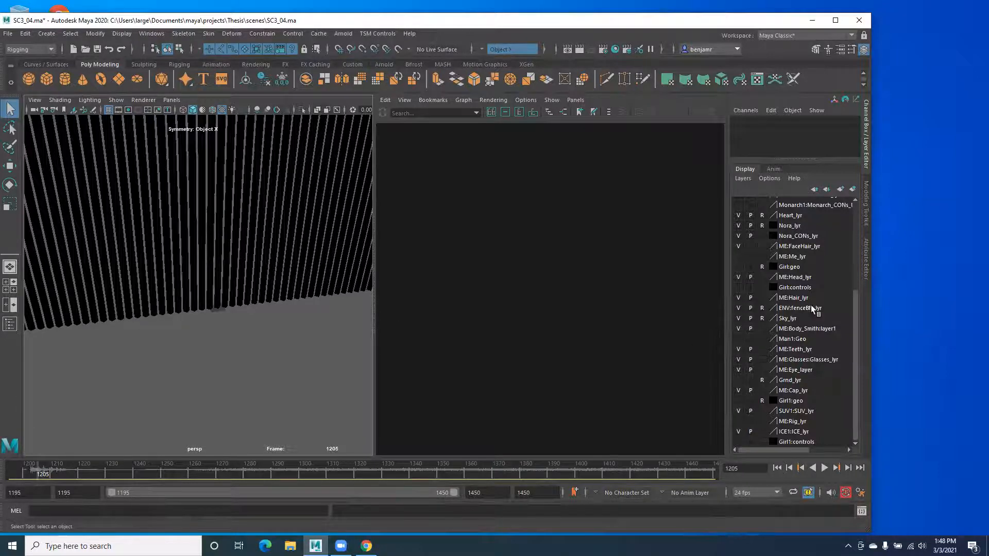
pyautogui.click(739, 308)
# Step: Select and frame the monarch butterfly geometry in the perspective view, check it from the front, and clear the selection
pyautogui.moveTo(192, 262); pyautogui.dragTo(248, 336)
pyautogui.press('f')
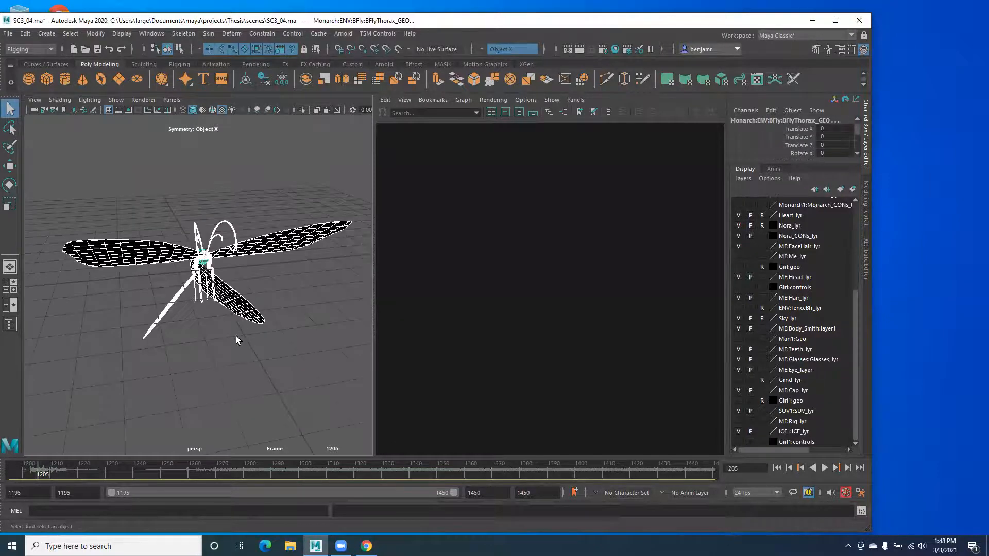
pyautogui.keyDown('alt'); pyautogui.moveTo(182, 334); pyautogui.dragTo(408, 351); pyautogui.keyUp('alt')
pyautogui.click(145, 332)
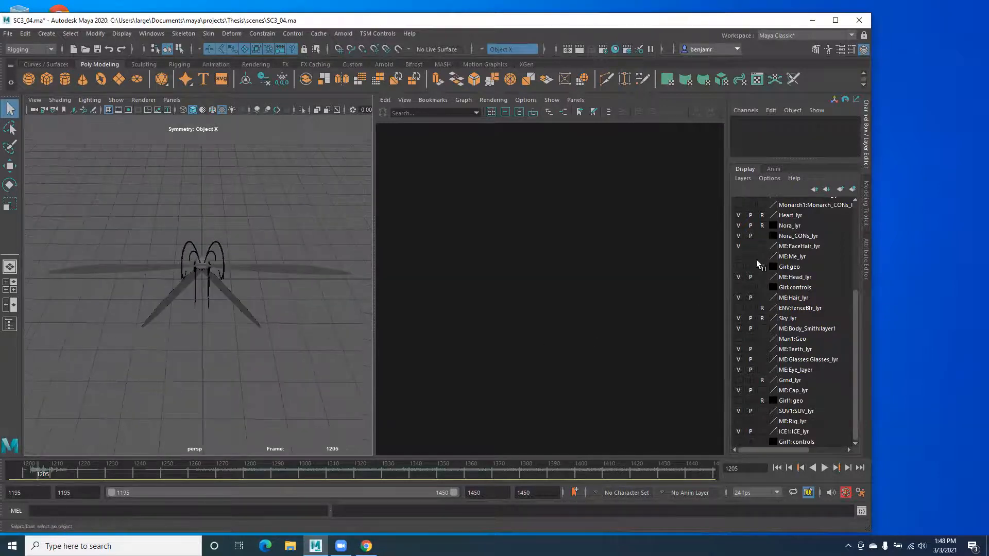
pyautogui.scroll(1, 753, 270)
pyautogui.moveTo(134, 262)
pyautogui.keyDown('alt'); pyautogui.mouseDown()
pyautogui.moveTo(132, 289)
pyautogui.moveTo(134, 258)
pyautogui.mouseUp(); pyautogui.keyUp('alt')
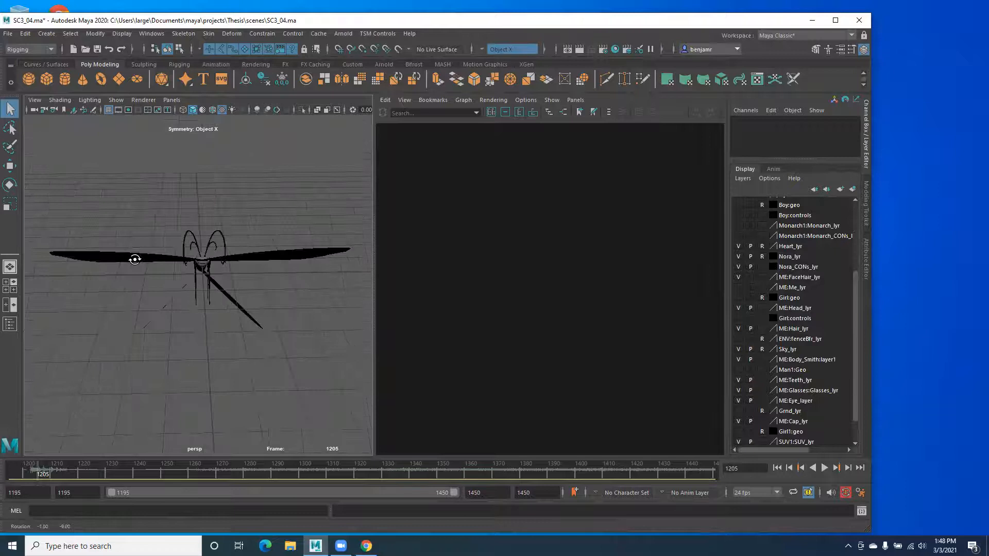
# Step: Import Protester.ma from the PrimitiveTheatre project's scenes folder into the open scene
pyautogui.click(8, 33)
pyautogui.click(30, 148)
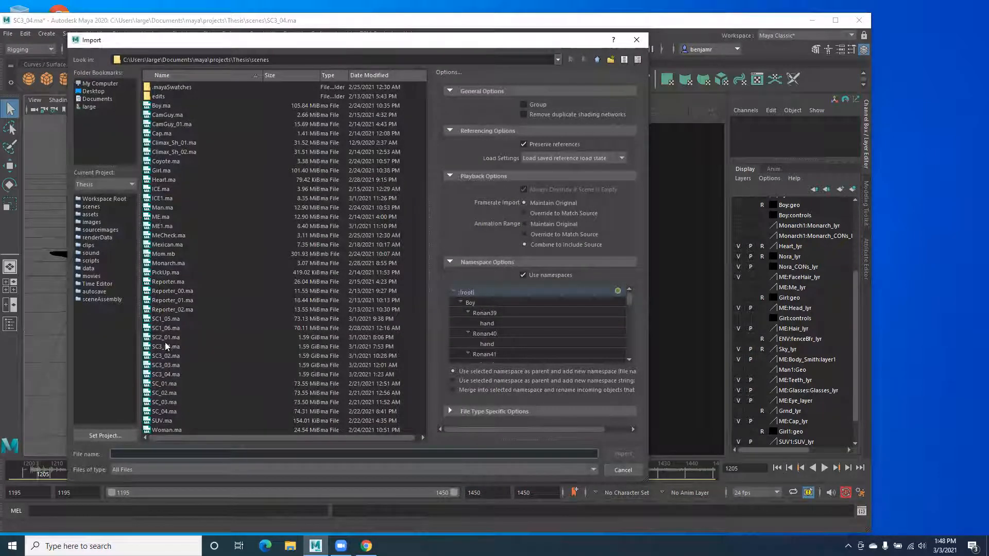
pyautogui.click(96, 184)
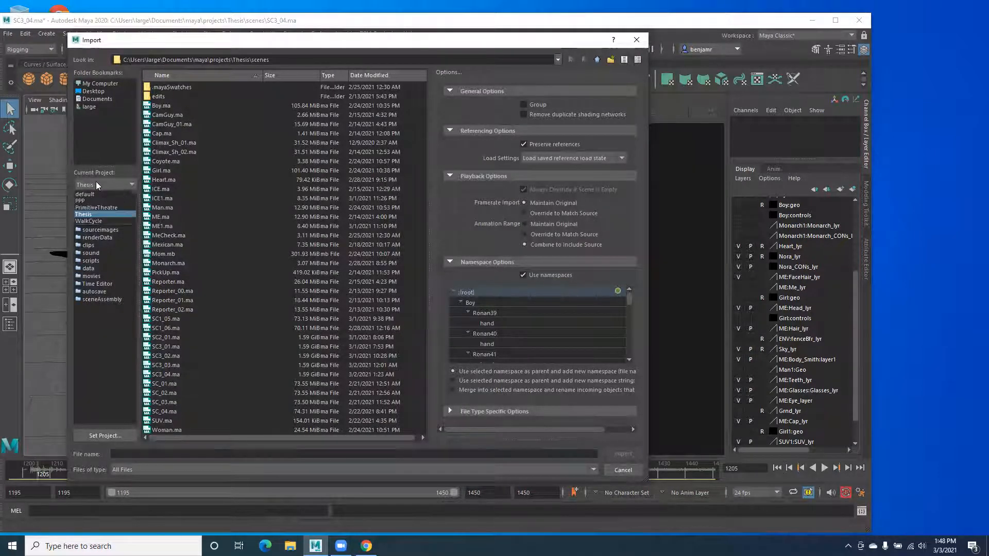
pyautogui.click(92, 208)
pyautogui.doubleClick(160, 171)
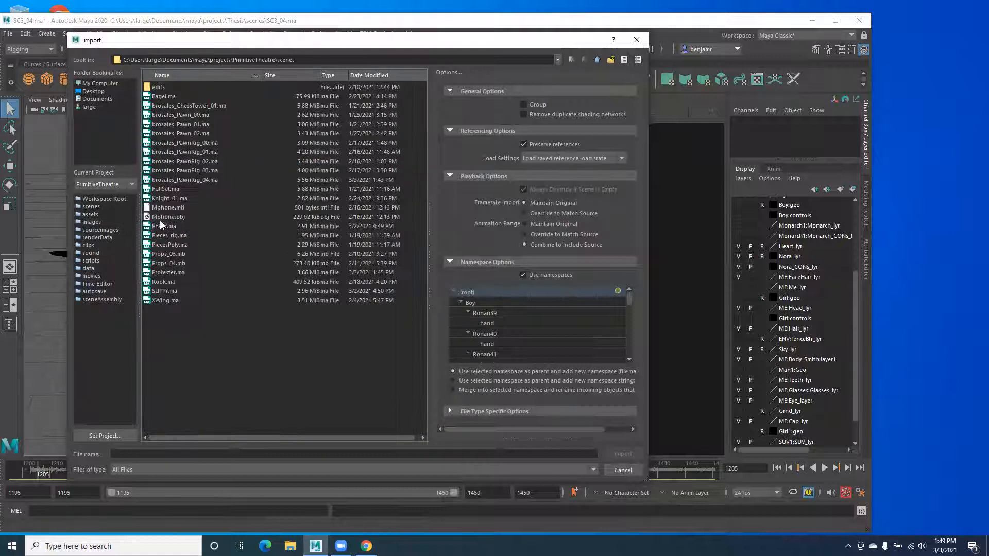
pyautogui.click(171, 273)
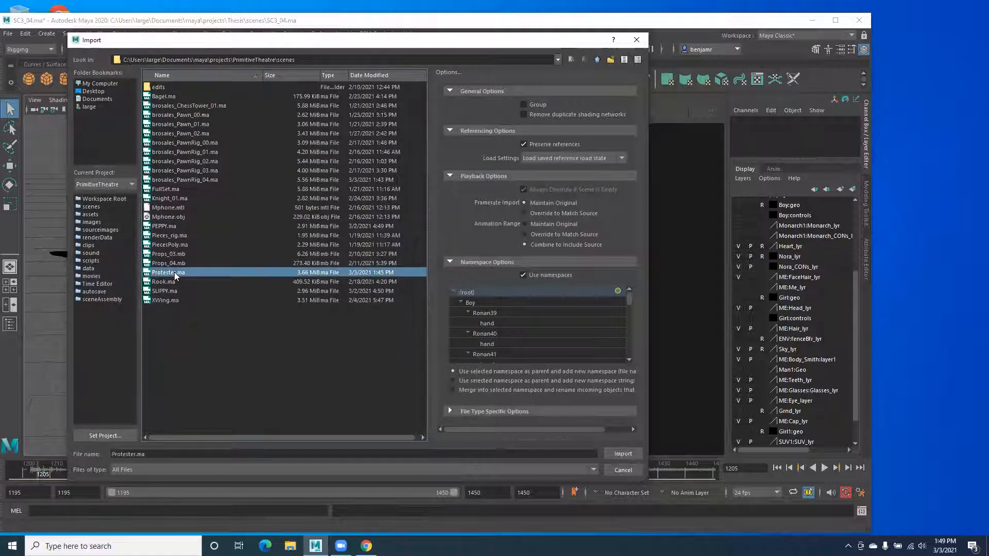
pyautogui.click(616, 453)
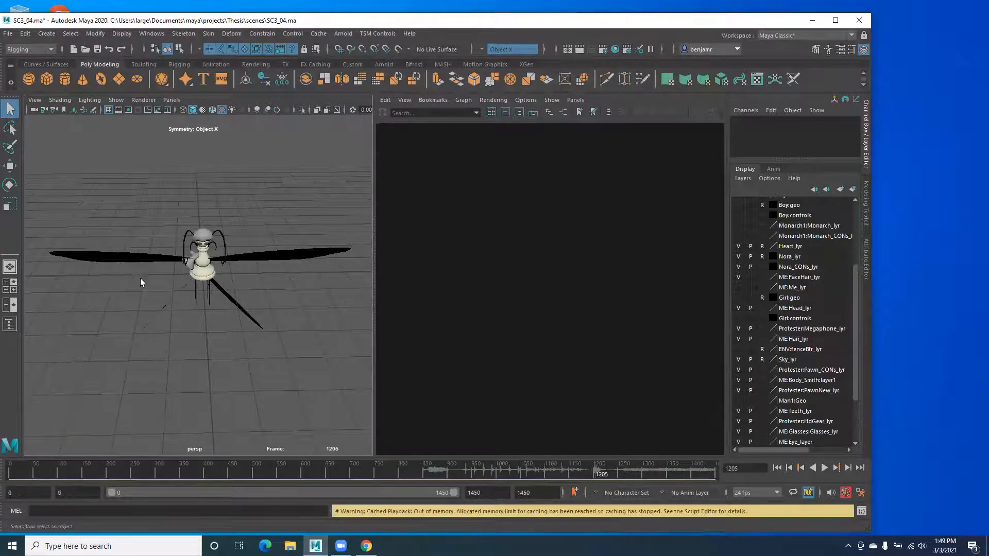
# Step: Inspect the imported pawn up close and turn on the display of NURBS curves in the perspective view
pyautogui.keyDown('alt'); pyautogui.moveTo(141, 278); pyautogui.dragTo(104, 283); pyautogui.keyUp('alt')
pyautogui.keyDown('alt'); pyautogui.moveTo(128, 293); pyautogui.dragTo(181, 342, button='right'); pyautogui.keyUp('alt')
pyautogui.keyDown('alt'); pyautogui.moveTo(181, 342); pyautogui.dragTo(198, 359); pyautogui.keyUp('alt')
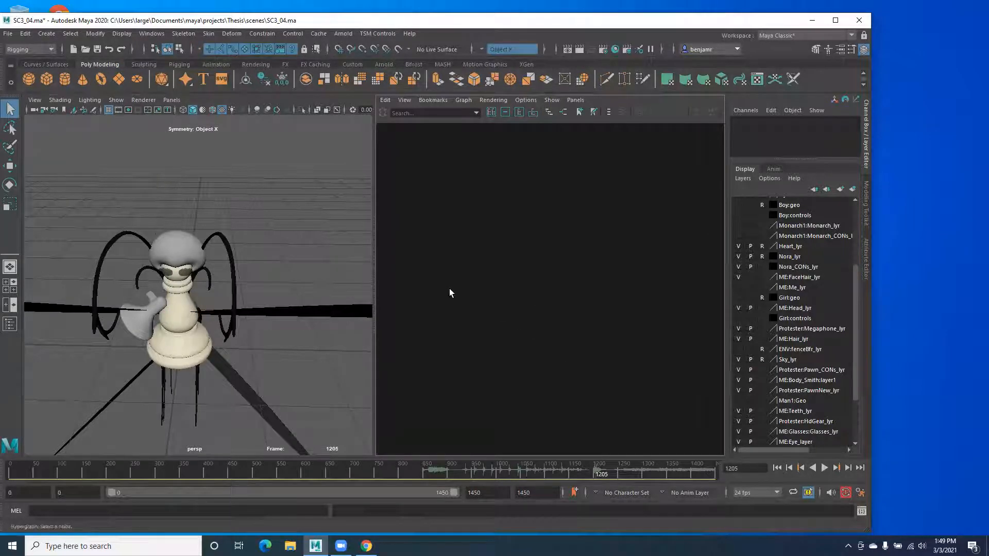
pyautogui.keyDown('alt'); pyautogui.moveTo(163, 330); pyautogui.dragTo(122, 163); pyautogui.keyUp('alt')
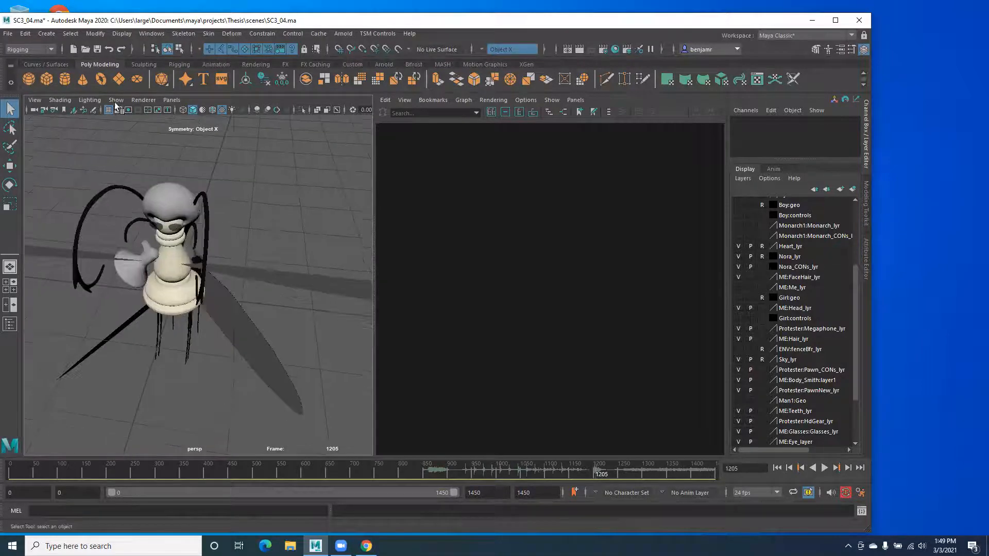
pyautogui.click(116, 100)
pyautogui.click(136, 153)
# Step: Select the Protester:Pawn_Base_CON control at the pawn's base and frame it in the perspective view
pyautogui.keyDown('alt'); pyautogui.moveTo(139, 332); pyautogui.dragTo(161, 391, button='right'); pyautogui.keyUp('alt')
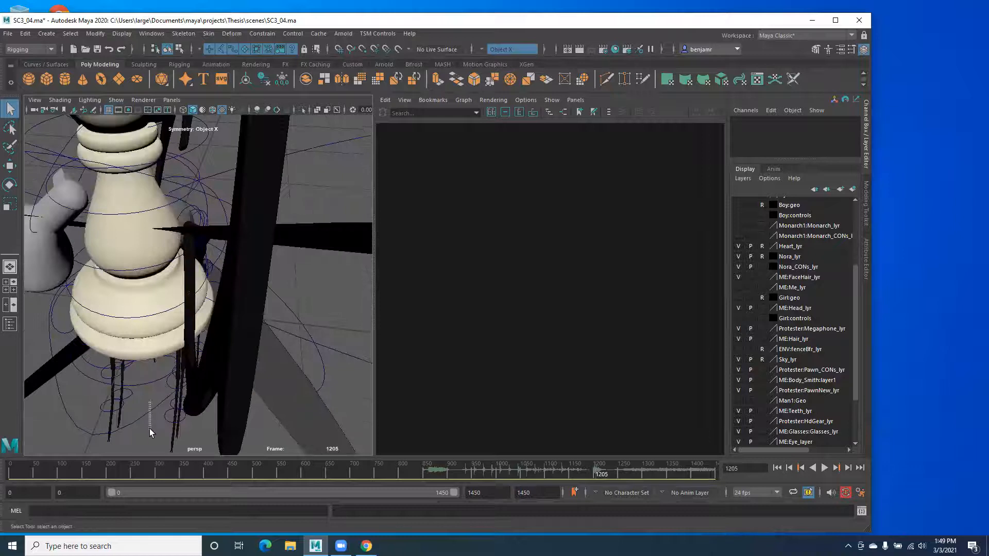
pyautogui.moveTo(149, 429); pyautogui.dragTo(150, 428)
pyautogui.press('f')
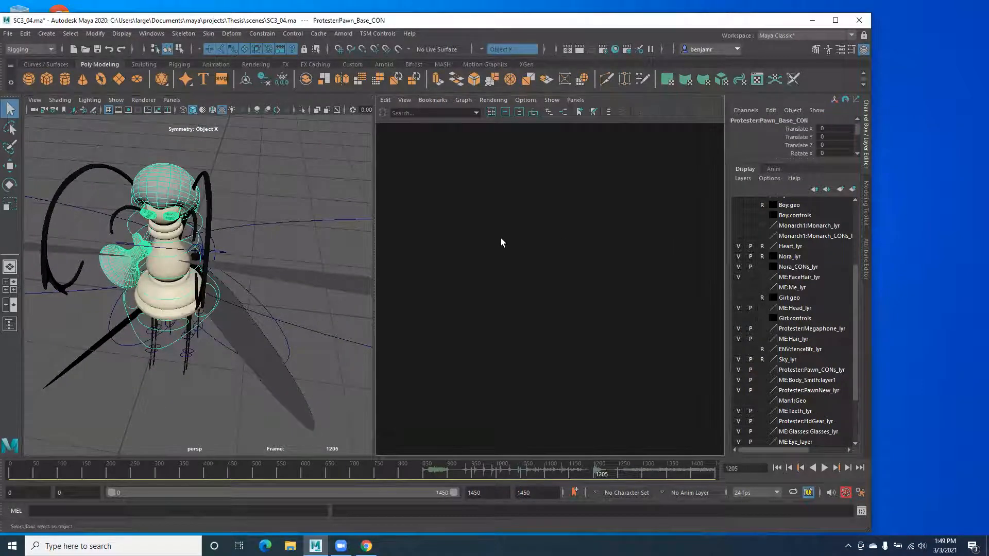
# Step: Frame the selected pawn base control in the Hypergraph and examine the node hierarchy of the whole scene around it
pyautogui.press('f')
pyautogui.keyDown('alt'); pyautogui.moveTo(545, 266); pyautogui.dragTo(456, 232, button='right'); pyautogui.keyUp('alt')
pyautogui.keyDown('alt'); pyautogui.moveTo(455, 231); pyautogui.dragTo(453, 155, button='middle'); pyautogui.keyUp('alt')
pyautogui.keyDown('alt'); pyautogui.moveTo(525, 263); pyautogui.dragTo(465, 254, button='right'); pyautogui.keyUp('alt')
pyautogui.keyDown('alt'); pyautogui.moveTo(465, 254); pyautogui.dragTo(418, 223, button='middle'); pyautogui.keyUp('alt')
pyautogui.keyDown('alt'); pyautogui.moveTo(546, 263); pyautogui.dragTo(448, 242, button='right'); pyautogui.keyUp('alt')
pyautogui.keyDown('alt'); pyautogui.moveTo(470, 258); pyautogui.dragTo(456, 208, button='middle'); pyautogui.keyUp('alt')
pyautogui.keyDown('alt'); pyautogui.moveTo(535, 247); pyautogui.dragTo(513, 247, button='right'); pyautogui.keyUp('alt')
pyautogui.keyDown('alt'); pyautogui.moveTo(513, 247); pyautogui.dragTo(490, 193, button='middle'); pyautogui.keyUp('alt')
pyautogui.keyDown('alt'); pyautogui.moveTo(593, 234); pyautogui.dragTo(532, 244, button='right'); pyautogui.keyUp('alt')
pyautogui.keyDown('alt'); pyautogui.moveTo(531, 244); pyautogui.dragTo(523, 212, button='middle'); pyautogui.keyUp('alt')
pyautogui.keyDown('alt'); pyautogui.moveTo(618, 278); pyautogui.dragTo(484, 265, button='right'); pyautogui.keyUp('alt')
pyautogui.keyDown('alt'); pyautogui.moveTo(488, 258); pyautogui.dragTo(559, 214, button='middle'); pyautogui.keyUp('alt')
pyautogui.keyDown('alt'); pyautogui.moveTo(453, 221); pyautogui.dragTo(378, 229, button='right'); pyautogui.keyUp('alt')
pyautogui.keyDown('alt'); pyautogui.moveTo(435, 267); pyautogui.dragTo(512, 214, button='middle'); pyautogui.keyUp('alt')
pyautogui.keyDown('alt'); pyautogui.moveTo(525, 239); pyautogui.dragTo(452, 248, button='right'); pyautogui.keyUp('alt')
pyautogui.keyDown('alt'); pyautogui.moveTo(452, 247); pyautogui.dragTo(563, 166, button='middle'); pyautogui.keyUp('alt')
pyautogui.keyDown('alt'); pyautogui.moveTo(532, 234); pyautogui.dragTo(483, 226, button='right'); pyautogui.keyUp('alt')
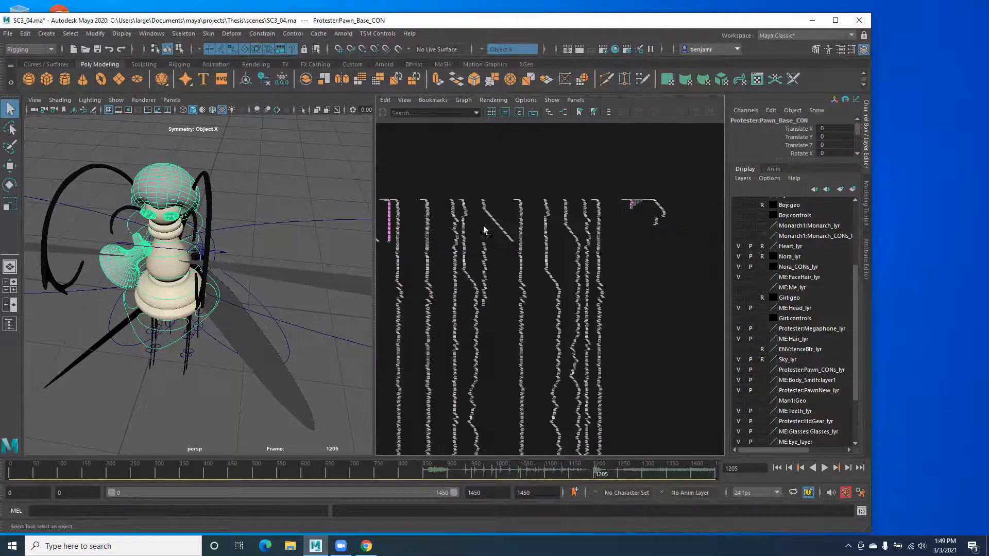
pyautogui.keyDown('alt'); pyautogui.moveTo(485, 287); pyautogui.dragTo(533, 221, button='middle'); pyautogui.keyUp('alt')
pyautogui.keyDown('alt'); pyautogui.moveTo(533, 220); pyautogui.dragTo(446, 226, button='right'); pyautogui.keyUp('alt')
pyautogui.keyDown('alt'); pyautogui.moveTo(484, 287); pyautogui.dragTo(479, 196, button='middle'); pyautogui.keyUp('alt')
pyautogui.keyDown('alt'); pyautogui.moveTo(457, 253); pyautogui.dragTo(407, 257, button='right'); pyautogui.keyUp('alt')
pyautogui.keyDown('alt'); pyautogui.moveTo(528, 276); pyautogui.dragTo(492, 305, button='right'); pyautogui.keyUp('alt')
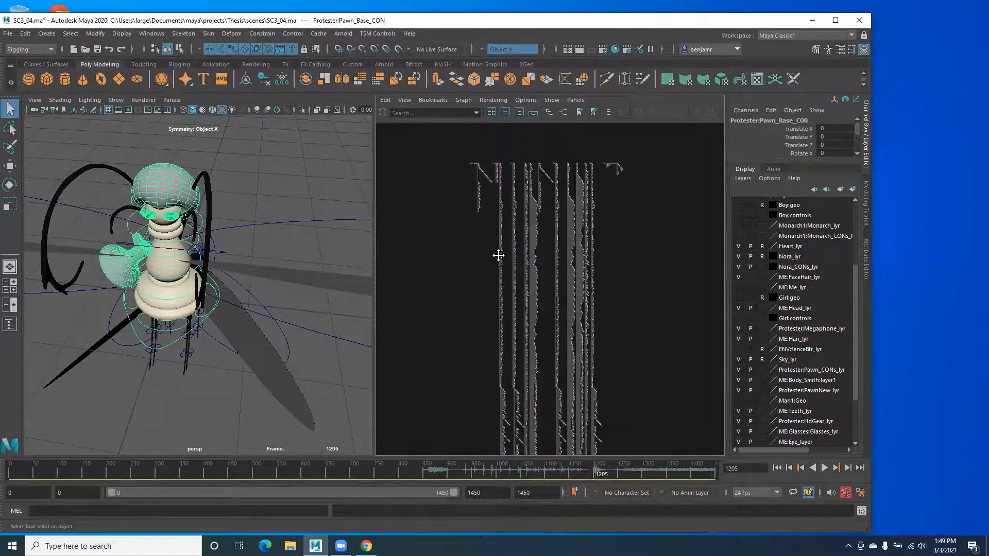
pyautogui.keyDown('alt'); pyautogui.moveTo(498, 256); pyautogui.dragTo(493, 196, button='middle'); pyautogui.keyUp('alt')
pyautogui.keyDown('alt'); pyautogui.moveTo(444, 294); pyautogui.dragTo(440, 299, button='right'); pyautogui.keyUp('alt')
pyautogui.scroll(-3, 497, 328)
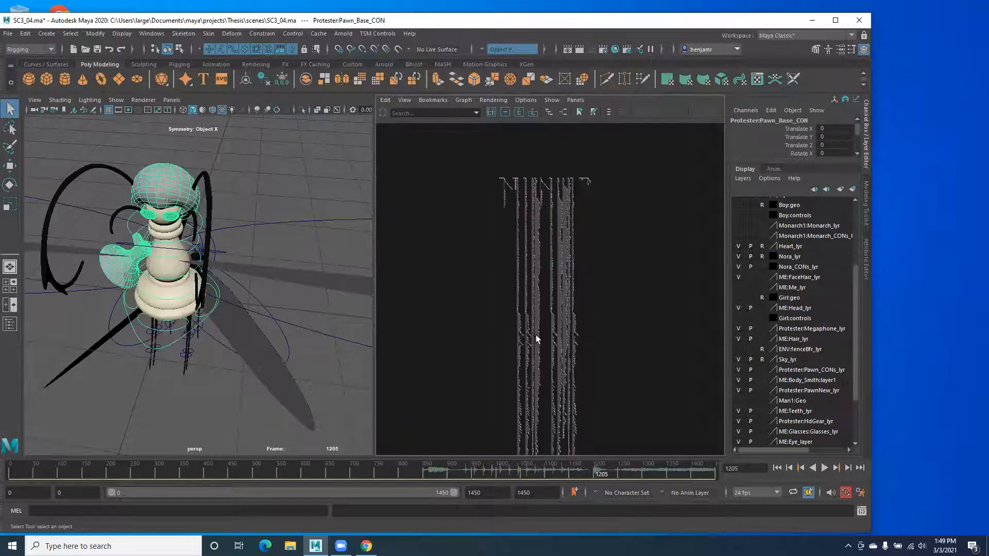
pyautogui.scroll(-2, 523, 356)
pyautogui.keyDown('alt'); pyautogui.moveTo(534, 293); pyautogui.dragTo(548, 248, button='middle'); pyautogui.keyUp('alt')
pyautogui.keyDown('alt'); pyautogui.moveTo(537, 325); pyautogui.dragTo(538, 305, button='middle'); pyautogui.keyUp('alt')
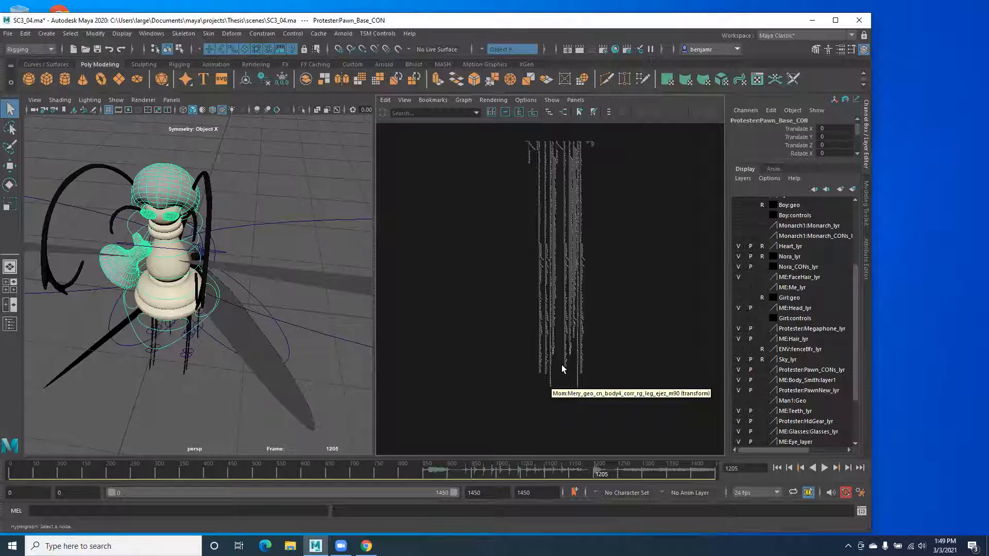
pyautogui.keyDown('alt'); pyautogui.moveTo(462, 184); pyautogui.dragTo(441, 277, button='middle'); pyautogui.keyUp('alt')
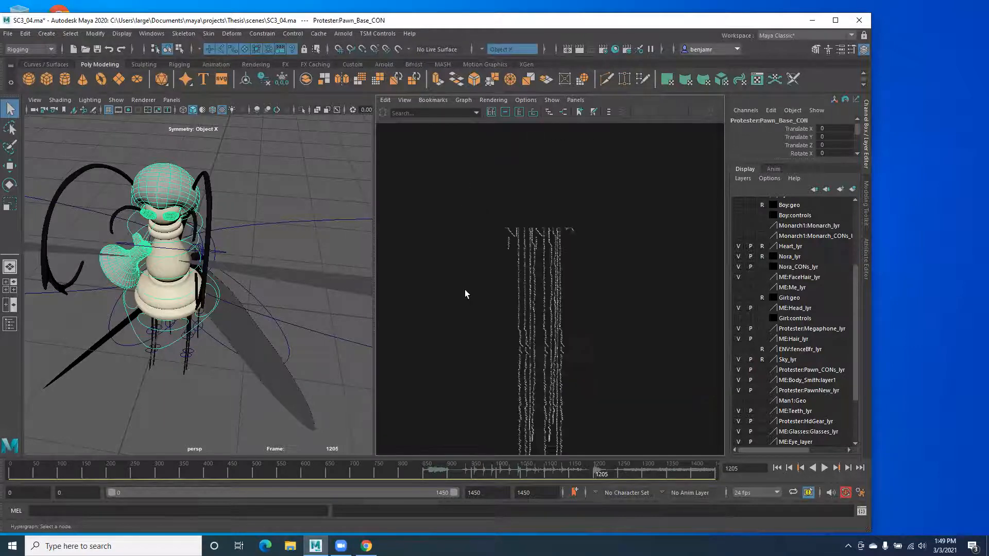
pyautogui.scroll(5, 465, 290)
pyautogui.keyDown('alt'); pyautogui.moveTo(466, 303); pyautogui.dragTo(456, 330, button='middle'); pyautogui.keyUp('alt')
pyautogui.scroll(4, 454, 286)
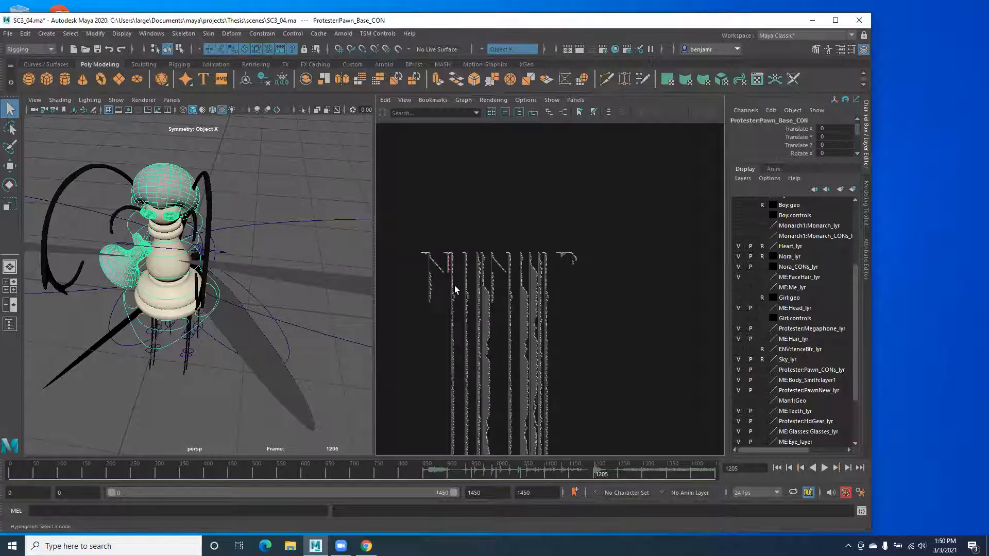
pyautogui.scroll(1, 455, 285)
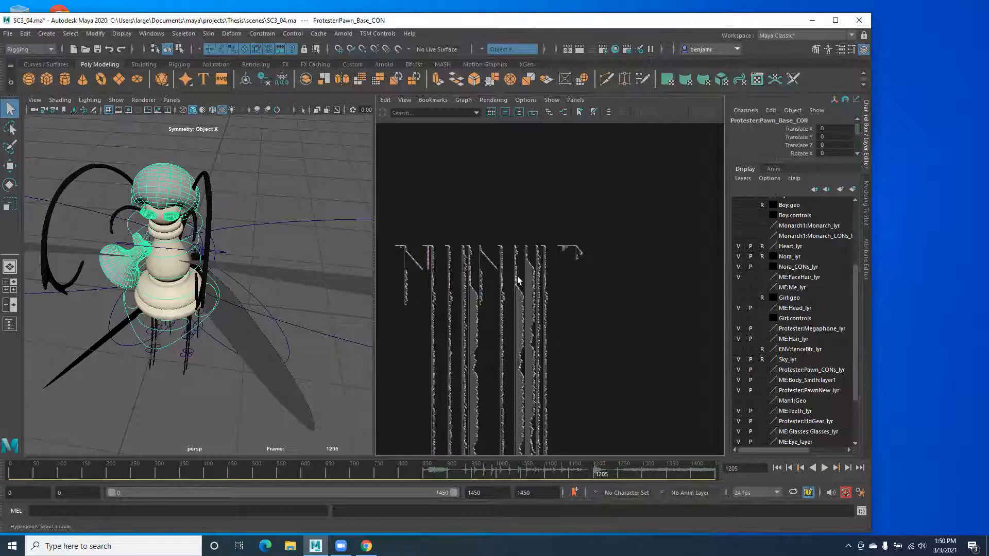
# Step: Select the butterfly's Monarch:Monarch_MSR_CON control and inspect how the butterfly overlaps the pawn in the perspective view
pyautogui.keyDown('alt'); pyautogui.moveTo(169, 313); pyautogui.dragTo(122, 311, button='right'); pyautogui.keyUp('alt')
pyautogui.keyDown('alt'); pyautogui.moveTo(133, 311); pyautogui.dragTo(174, 286); pyautogui.keyUp('alt')
pyautogui.keyDown('alt'); pyautogui.moveTo(168, 327); pyautogui.dragTo(154, 370, button='middle'); pyautogui.keyUp('alt')
pyautogui.keyDown('alt'); pyautogui.moveTo(154, 360); pyautogui.dragTo(165, 337, button='right'); pyautogui.keyUp('alt')
pyautogui.keyDown('alt'); pyautogui.moveTo(166, 340); pyautogui.dragTo(139, 330); pyautogui.keyUp('alt')
pyautogui.keyDown('alt'); pyautogui.moveTo(139, 329); pyautogui.dragTo(200, 304, button='right'); pyautogui.keyUp('alt')
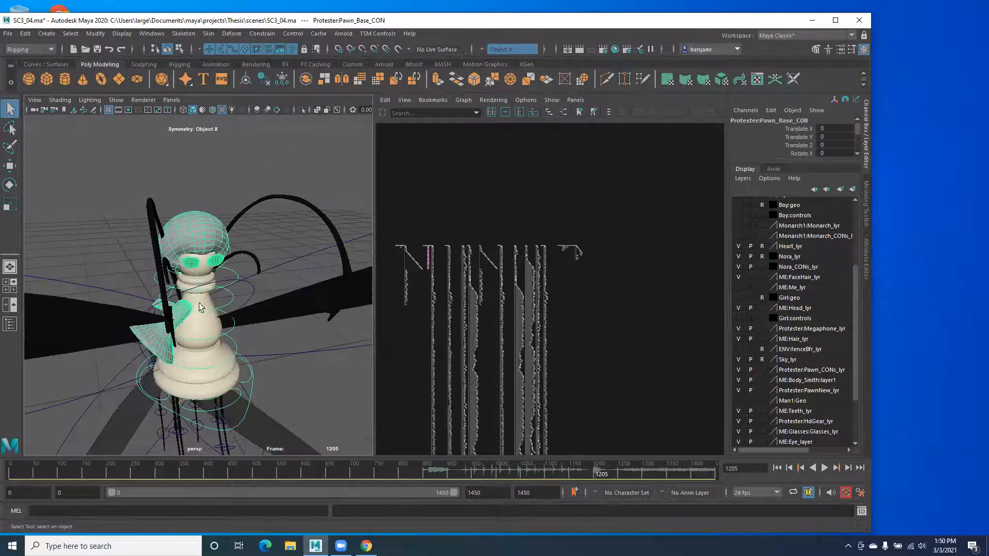
pyautogui.keyDown('alt'); pyautogui.moveTo(183, 312); pyautogui.dragTo(181, 307, button='middle'); pyautogui.keyUp('alt')
pyautogui.keyDown('alt'); pyautogui.moveTo(140, 283); pyautogui.dragTo(146, 338); pyautogui.keyUp('alt')
pyautogui.keyDown('alt'); pyautogui.moveTo(146, 337); pyautogui.dragTo(139, 335, button='right'); pyautogui.keyUp('alt')
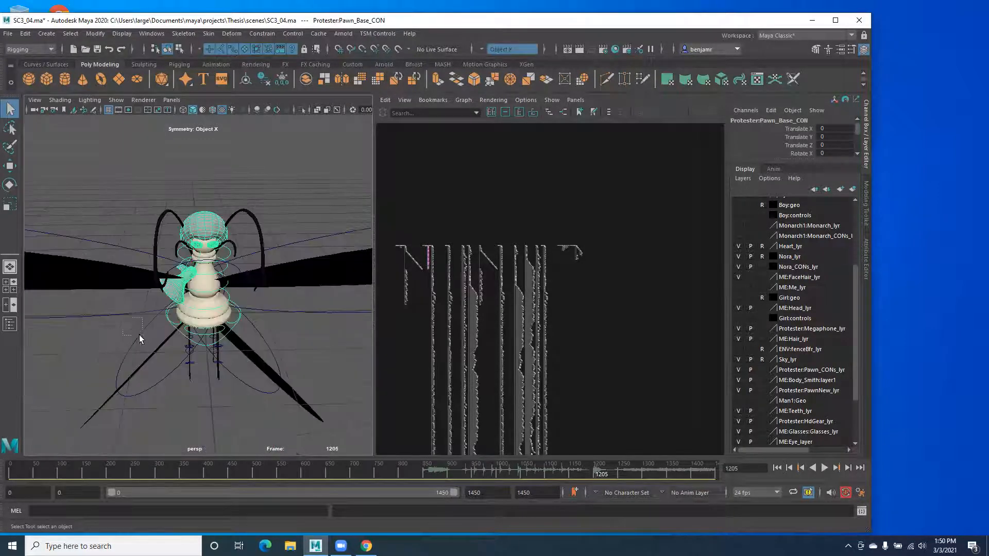
pyautogui.moveTo(121, 313); pyautogui.dragTo(147, 336)
pyautogui.click(148, 340)
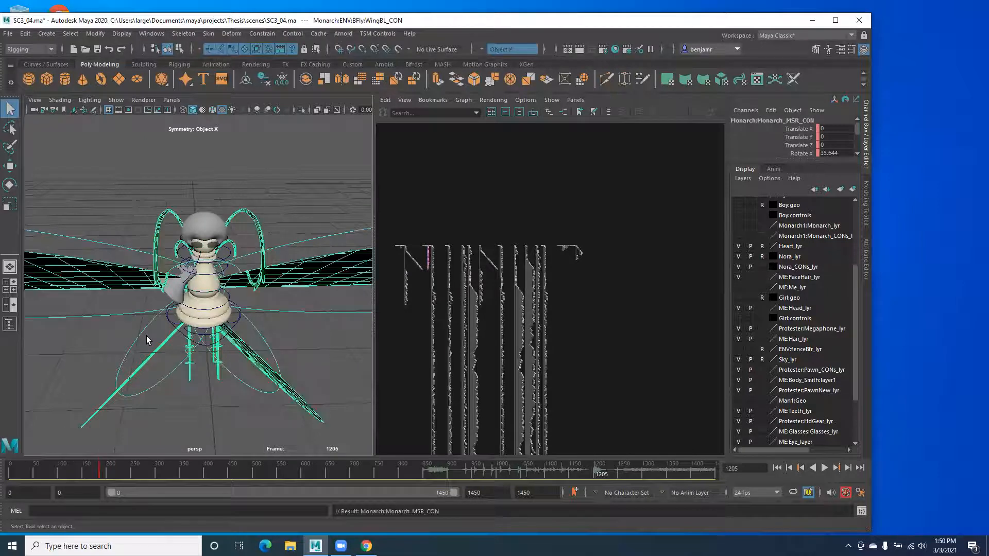
pyautogui.keyDown('alt'); pyautogui.moveTo(254, 331); pyautogui.dragTo(130, 261); pyautogui.keyUp('alt')
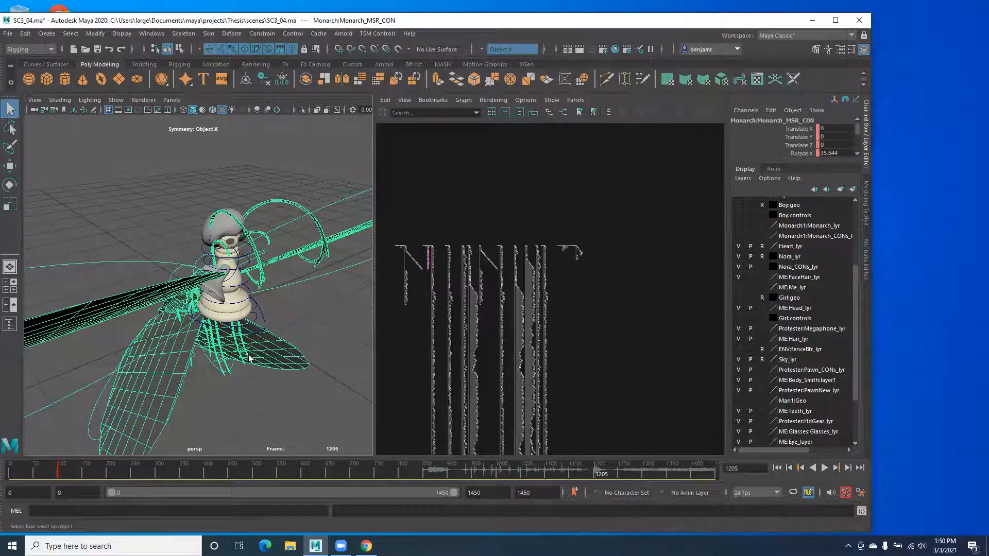
# Step: At frame 498, move Protester:Pawn_Base_CON away from the butterfly to Translate Y 0.231 and Translate Z -1.518
pyautogui.moveTo(86, 470); pyautogui.dragTo(251, 472)
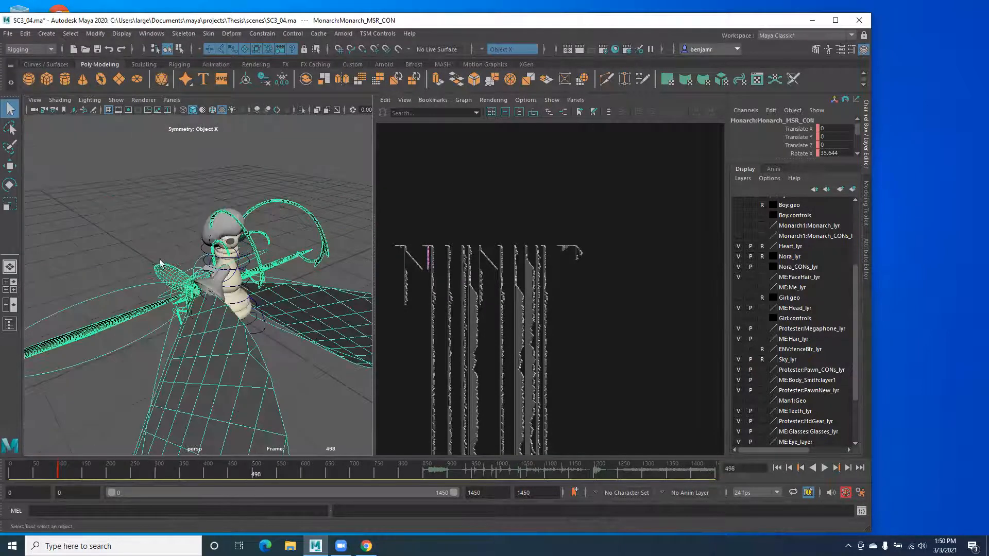
pyautogui.keyDown('alt'); pyautogui.moveTo(219, 322); pyautogui.dragTo(233, 400); pyautogui.keyUp('alt')
pyautogui.click(200, 395)
pyautogui.press('w')
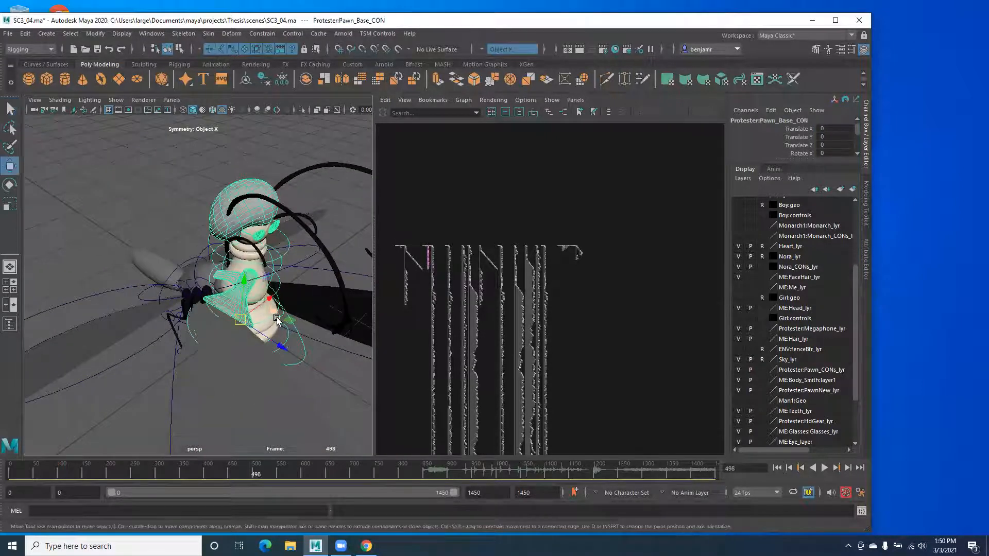
pyautogui.moveTo(278, 342); pyautogui.dragTo(156, 208)
pyautogui.keyDown('alt'); pyautogui.moveTo(158, 304); pyautogui.dragTo(300, 346); pyautogui.keyUp('alt')
pyautogui.keyDown('alt'); pyautogui.moveTo(324, 302); pyautogui.dragTo(222, 299); pyautogui.keyUp('alt')
pyautogui.scroll(-6, 204, 308)
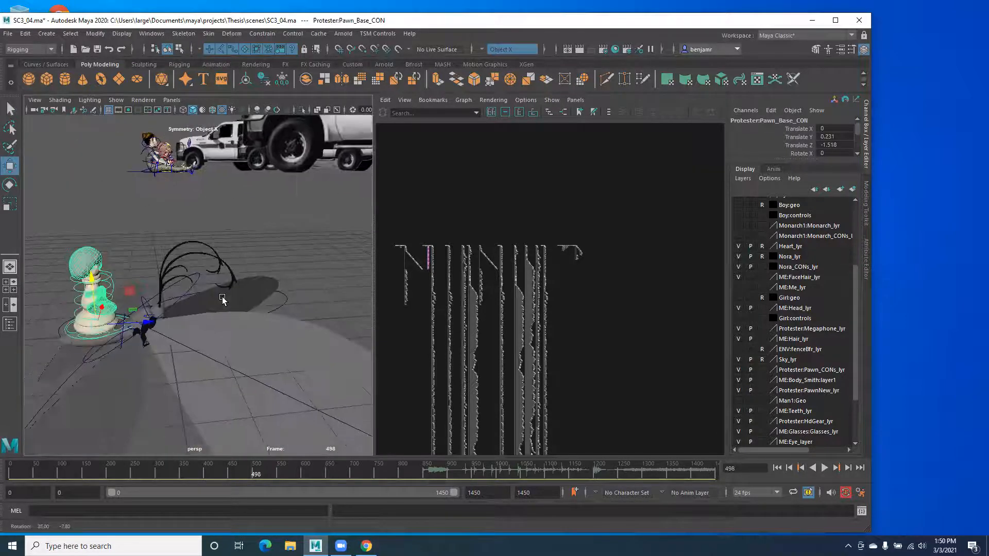
# Step: Frame the seated mother and child in the maximized perspective view and clear the selection
pyautogui.click(144, 173)
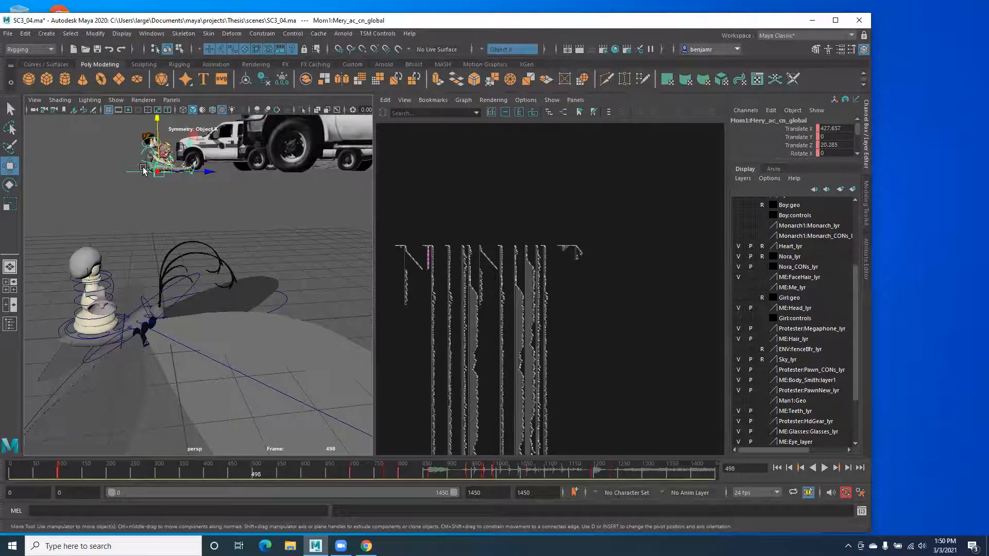
pyautogui.press('f')
pyautogui.keyDown('alt'); pyautogui.moveTo(254, 324); pyautogui.dragTo(156, 357); pyautogui.keyUp('alt')
pyautogui.keyDown('alt'); pyautogui.moveTo(156, 358); pyautogui.dragTo(305, 294, button='right'); pyautogui.keyUp('alt')
pyautogui.press('space')
pyautogui.keyDown('alt'); pyautogui.moveTo(183, 314); pyautogui.dragTo(267, 326); pyautogui.keyUp('alt')
pyautogui.click(172, 100)
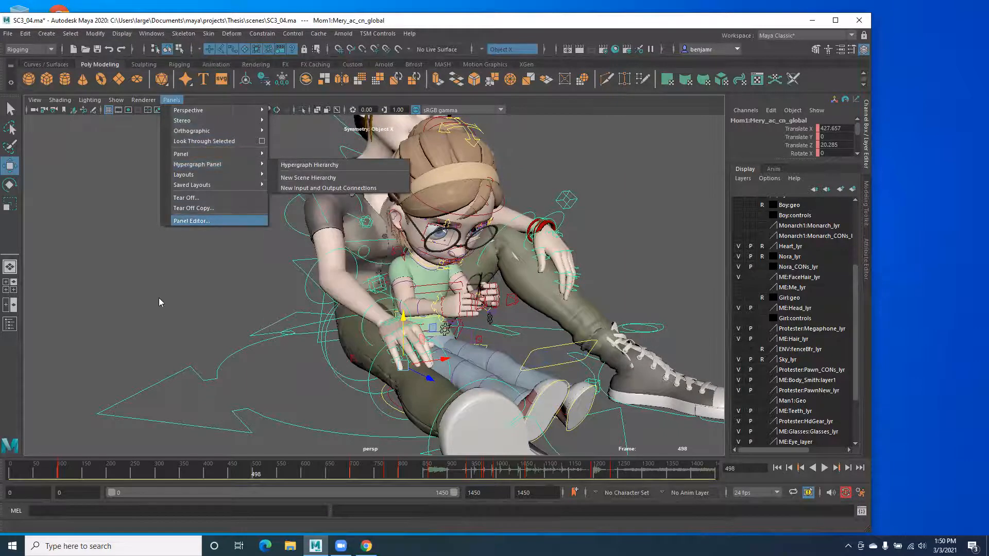
pyautogui.click(229, 313)
pyautogui.keyDown('alt'); pyautogui.moveTo(229, 312); pyautogui.dragTo(181, 304, button='right'); pyautogui.keyUp('alt')
pyautogui.keyDown('alt'); pyautogui.moveTo(180, 305); pyautogui.dragTo(205, 301); pyautogui.keyUp('alt')
pyautogui.click(205, 300)
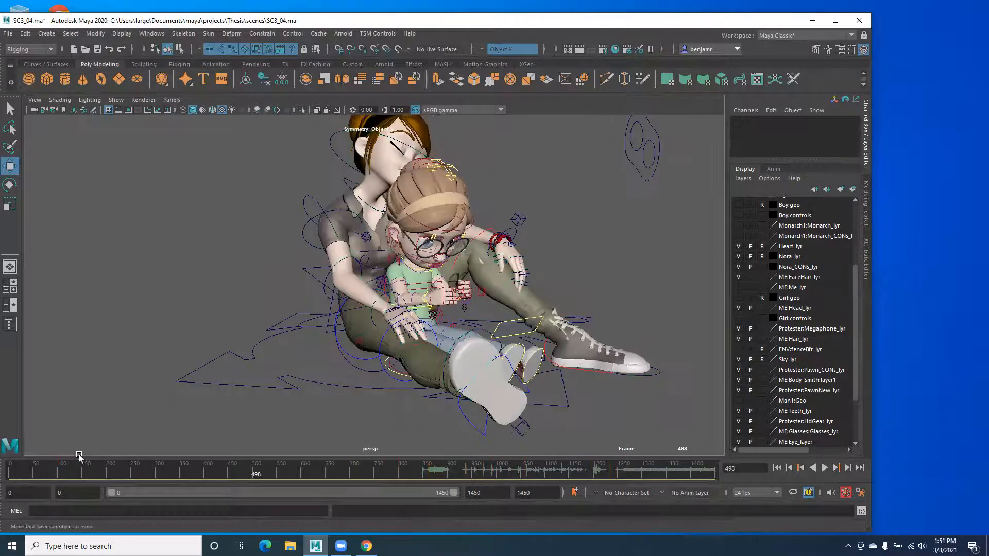
# Step: Review the mother and child's animation up to frame 922, checking their poses from several angles
pyautogui.moveTo(29, 467); pyautogui.dragTo(213, 472)
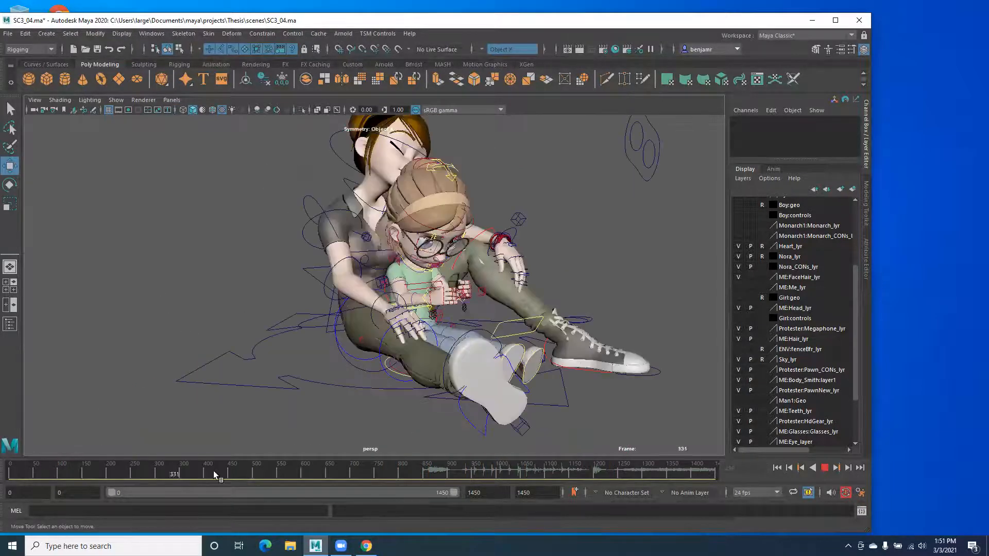
pyautogui.click(428, 474)
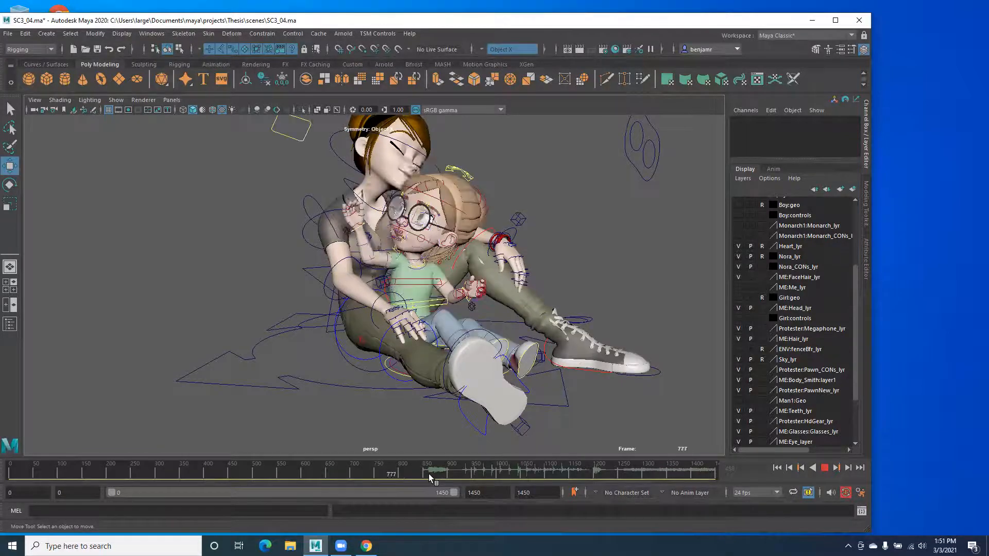
pyautogui.keyDown('alt'); pyautogui.moveTo(359, 309); pyautogui.dragTo(331, 354, button='middle'); pyautogui.keyUp('alt')
pyautogui.keyDown('alt'); pyautogui.moveTo(331, 354); pyautogui.dragTo(374, 338); pyautogui.keyUp('alt')
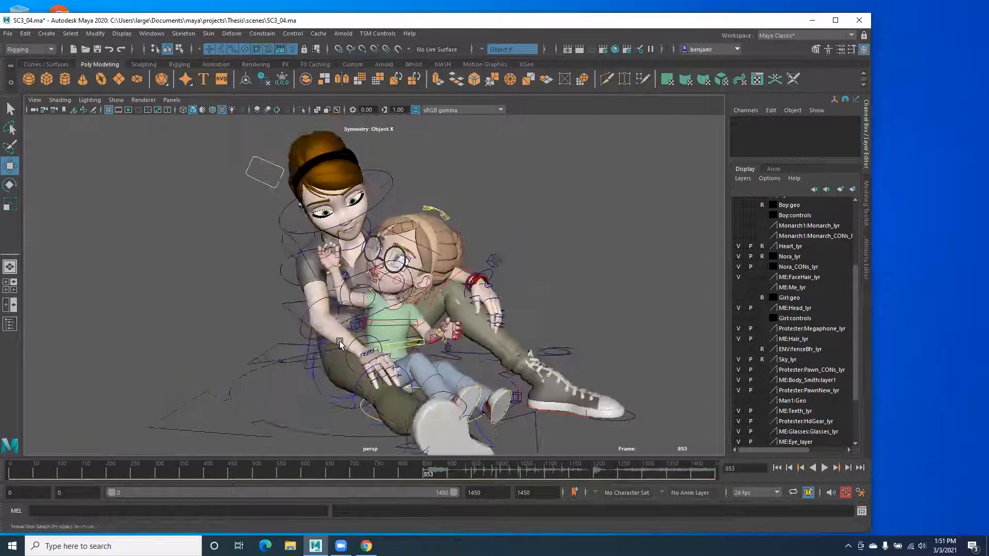
pyautogui.moveTo(410, 475); pyautogui.dragTo(462, 473)
pyautogui.keyDown('alt'); pyautogui.moveTo(316, 335); pyautogui.dragTo(299, 251); pyautogui.keyUp('alt')
pyautogui.keyDown('alt'); pyautogui.moveTo(299, 251); pyautogui.dragTo(372, 369, button='right'); pyautogui.keyUp('alt')
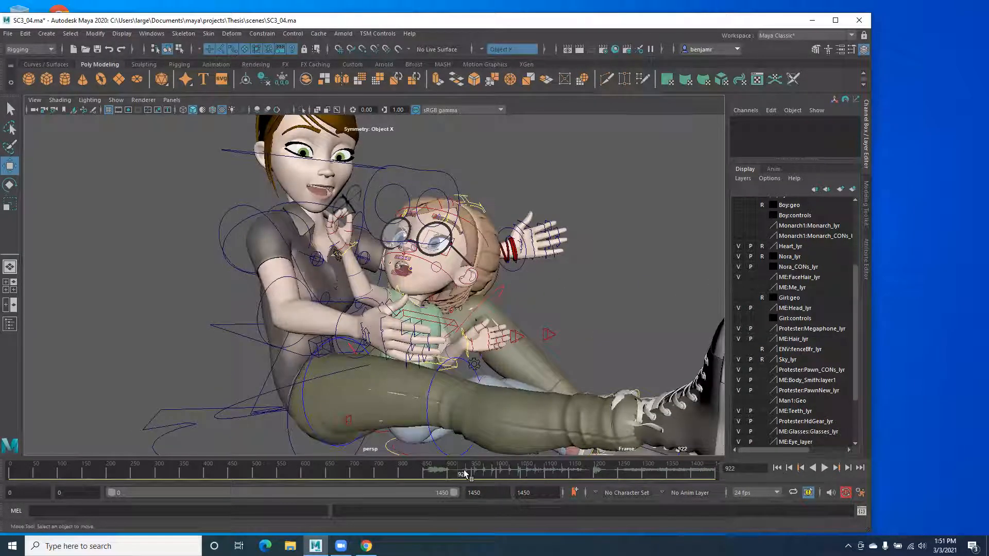
# Step: Review the rest of the mother and child's animation from frame 988 to the final frame 1450
pyautogui.click(490, 476)
pyautogui.keyDown('alt'); pyautogui.moveTo(399, 228); pyautogui.dragTo(311, 262, button='right'); pyautogui.keyUp('alt')
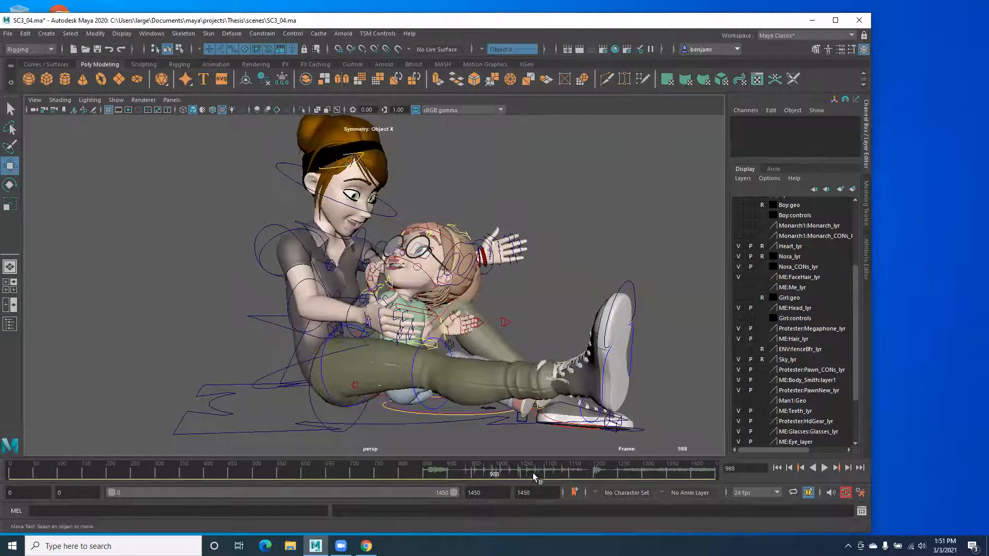
pyautogui.click(547, 473)
pyautogui.keyDown('alt'); pyautogui.moveTo(273, 354); pyautogui.dragTo(221, 358); pyautogui.keyUp('alt')
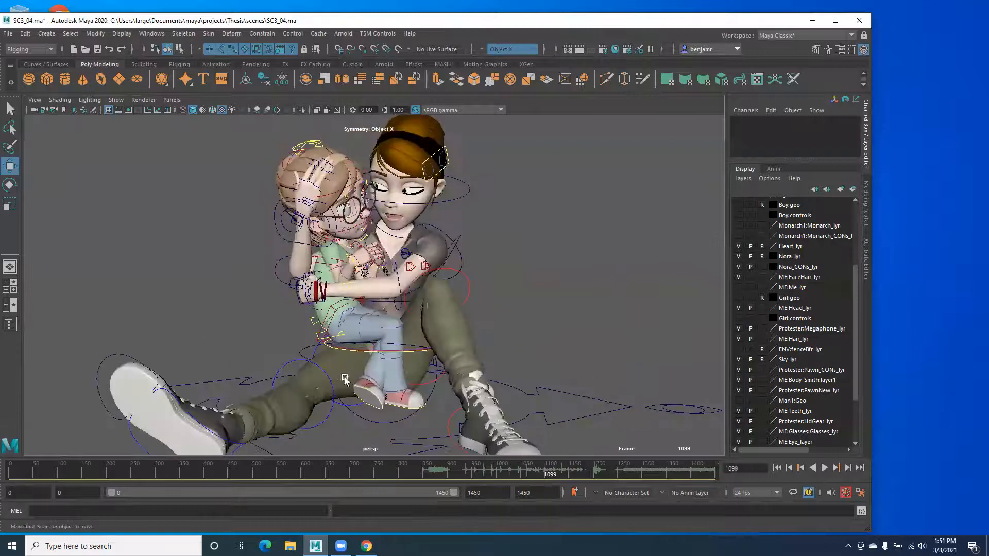
pyautogui.moveTo(551, 472); pyautogui.dragTo(617, 474)
pyautogui.keyDown('alt'); pyautogui.moveTo(338, 314); pyautogui.dragTo(285, 298, button='right'); pyautogui.keyUp('alt')
pyautogui.keyDown('alt'); pyautogui.moveTo(285, 298); pyautogui.dragTo(285, 319); pyautogui.keyUp('alt')
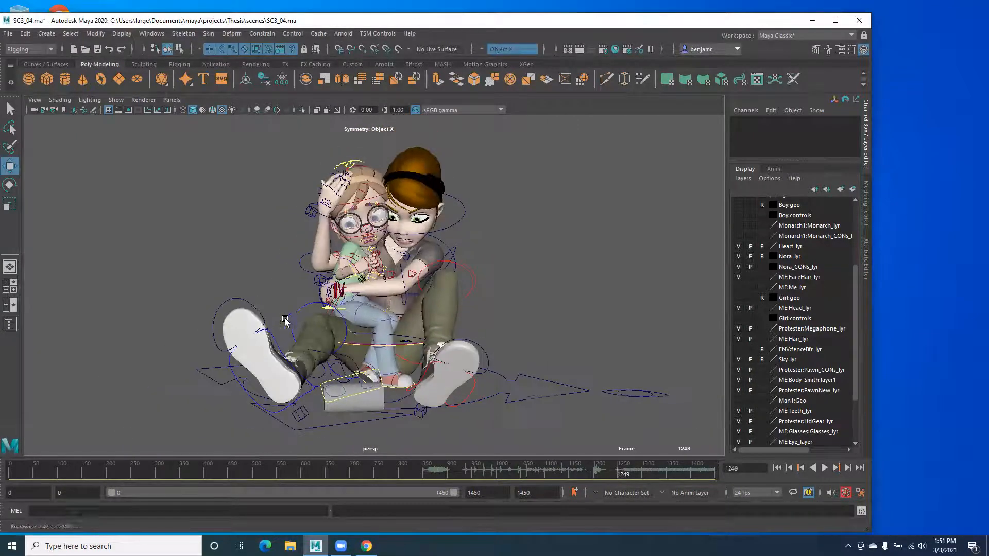
pyautogui.moveTo(663, 475); pyautogui.dragTo(716, 470)
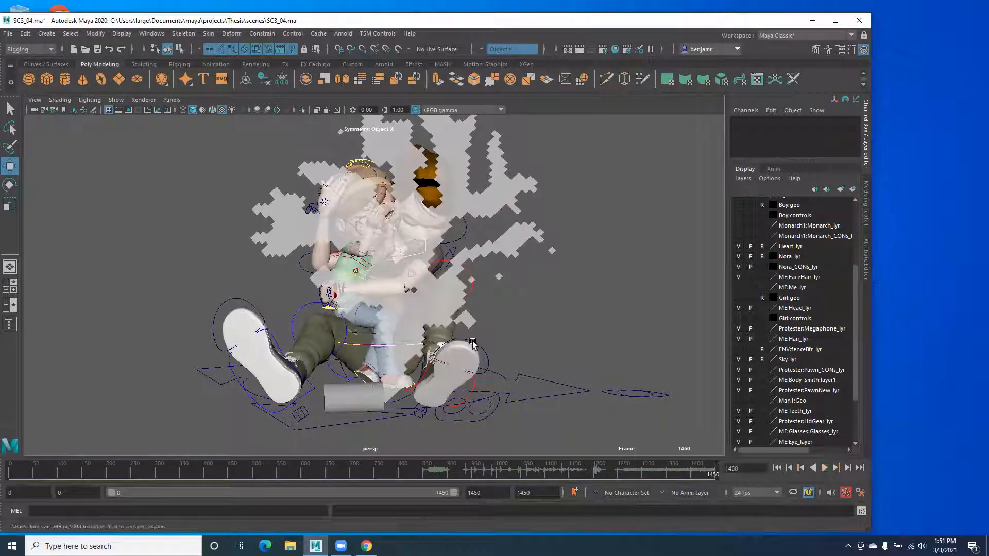
# Step: Inspect the mother and child at frame 1450 from around and above, together with the nearby patrol vehicles
pyautogui.keyDown('alt'); pyautogui.moveTo(475, 359); pyautogui.dragTo(397, 353); pyautogui.keyUp('alt')
pyautogui.keyDown('alt'); pyautogui.moveTo(688, 269); pyautogui.dragTo(98, 304, button='right'); pyautogui.keyUp('alt')
pyautogui.keyDown('alt'); pyautogui.moveTo(98, 303); pyautogui.dragTo(352, 355); pyautogui.keyUp('alt')
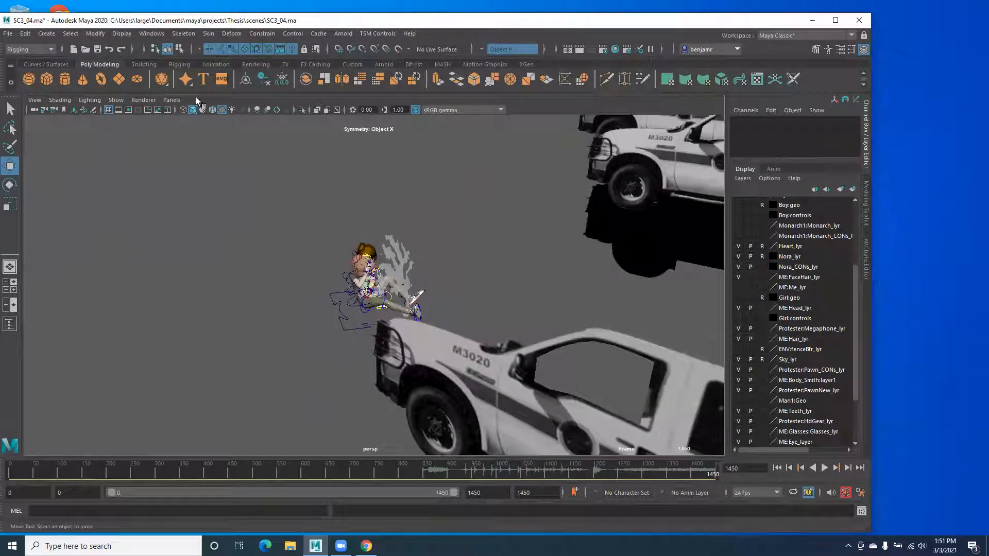
pyautogui.keyDown('alt'); pyautogui.moveTo(354, 380); pyautogui.dragTo(285, 279); pyautogui.keyUp('alt')
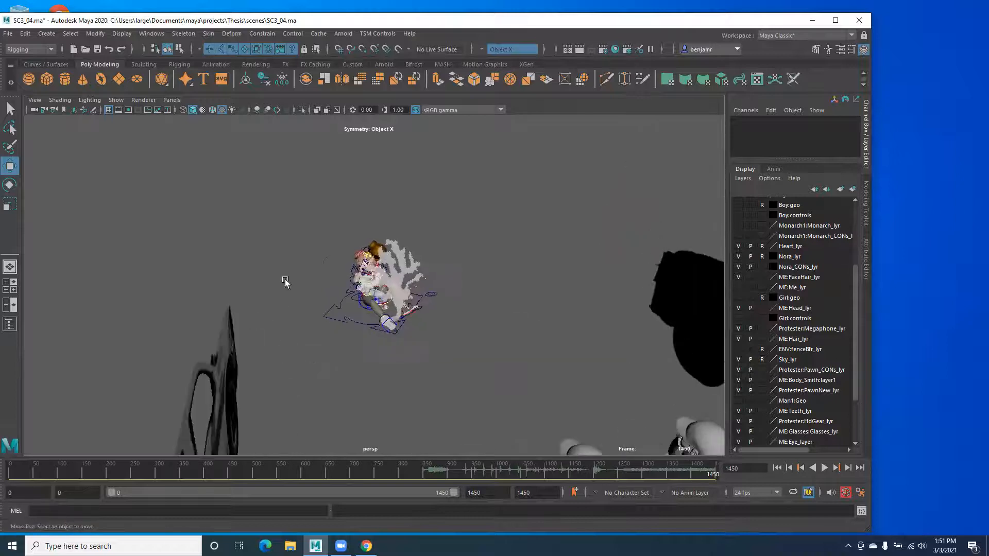
pyautogui.keyDown('alt'); pyautogui.moveTo(351, 344); pyautogui.dragTo(324, 318, button='middle'); pyautogui.keyUp('alt')
pyautogui.keyDown('alt'); pyautogui.moveTo(413, 305); pyautogui.dragTo(313, 284, button='middle'); pyautogui.keyUp('alt')
pyautogui.keyDown('alt'); pyautogui.moveTo(263, 207); pyautogui.dragTo(354, 396, button='middle'); pyautogui.keyUp('alt')
pyautogui.scroll(3, 287, 313)
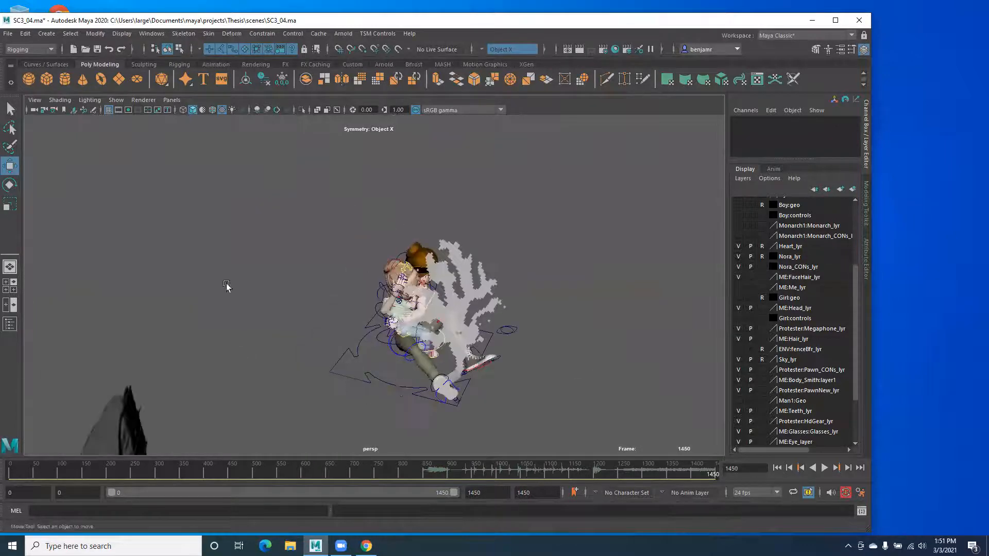
# Step: Select the Mom1:Mery_ac_cn_global control and inspect the row of shielded guards and vehicles against the mountain backdrop
pyautogui.moveTo(226, 286); pyautogui.dragTo(354, 408)
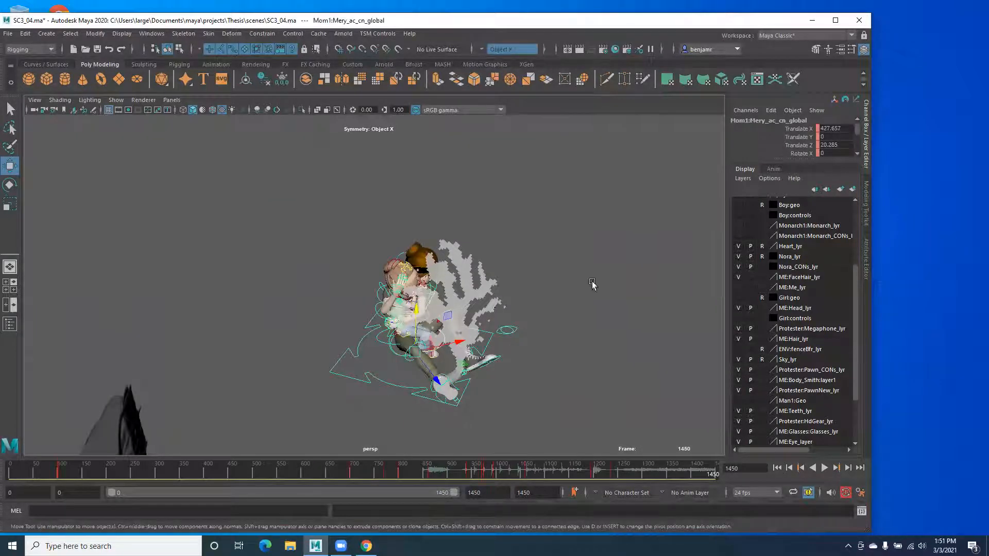
pyautogui.keyDown('alt'); pyautogui.moveTo(270, 299); pyautogui.dragTo(199, 331); pyautogui.keyUp('alt')
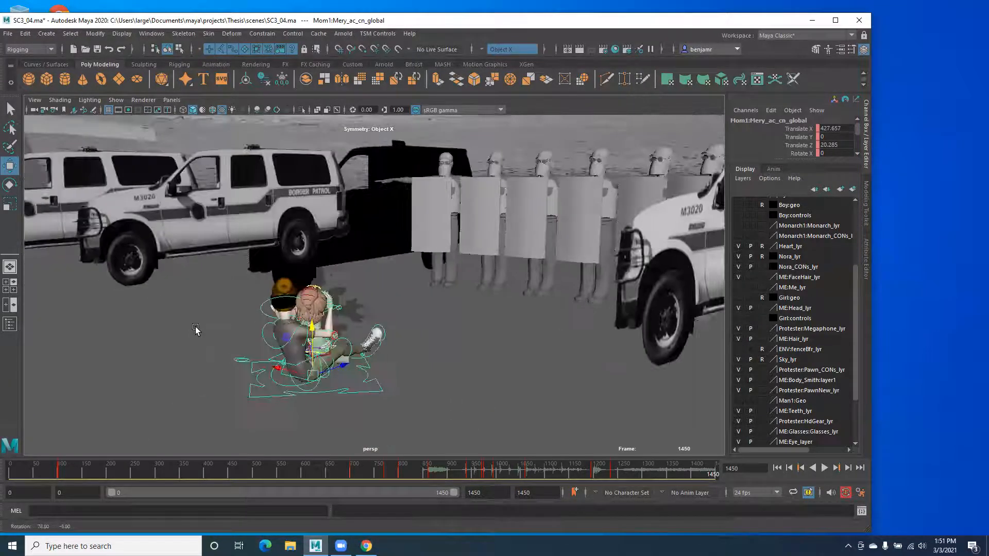
pyautogui.keyDown('alt'); pyautogui.moveTo(419, 351); pyautogui.dragTo(388, 277); pyautogui.keyUp('alt')
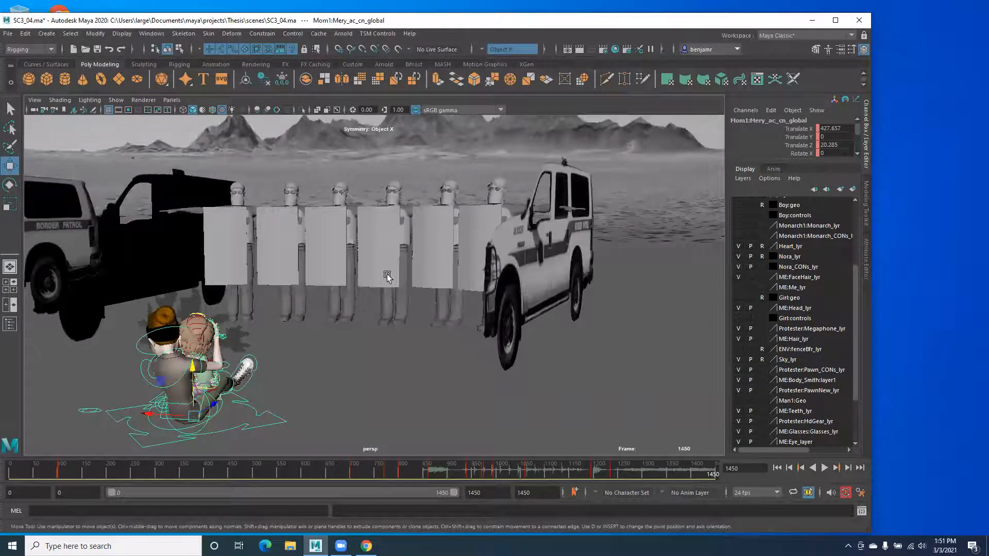
pyautogui.keyDown('alt'); pyautogui.moveTo(387, 277); pyautogui.dragTo(340, 309, button='right'); pyautogui.keyUp('alt')
pyautogui.keyDown('alt'); pyautogui.moveTo(340, 309); pyautogui.dragTo(369, 270); pyautogui.keyUp('alt')
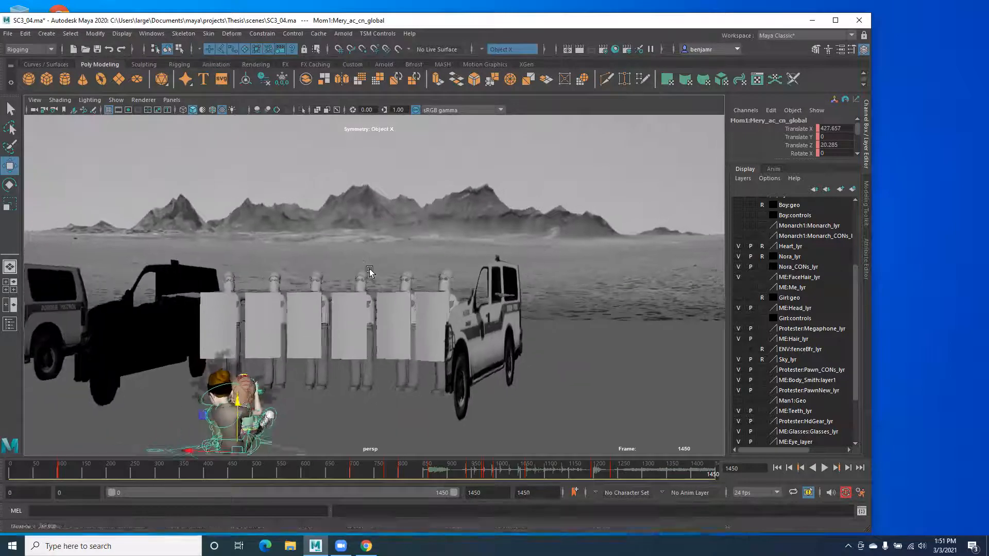
pyautogui.keyDown('alt'); pyautogui.moveTo(369, 270); pyautogui.dragTo(360, 264, button='right'); pyautogui.keyUp('alt')
# Step: Turn off reference mode for the Sky_lyr layer, select the Sky_GEO backdrop, and examine the whole sky dome
pyautogui.click(271, 209)
pyautogui.moveTo(572, 242)
pyautogui.mouseDown()
pyautogui.moveTo(607, 353)
pyautogui.moveTo(603, 333)
pyautogui.mouseUp()
pyautogui.moveTo(599, 298); pyautogui.dragTo(633, 381)
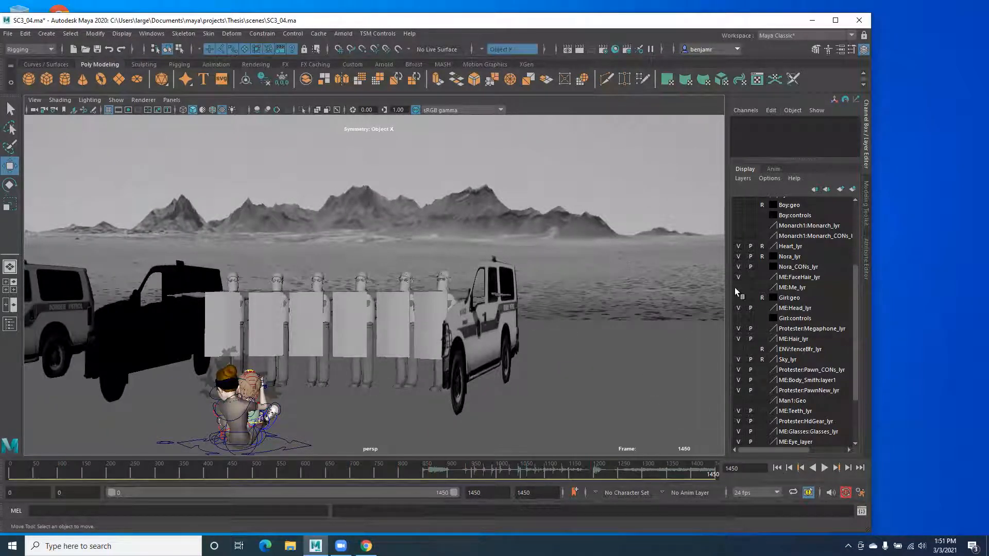
pyautogui.click(762, 358)
pyautogui.click(628, 371)
pyautogui.keyDown('alt'); pyautogui.moveTo(488, 324); pyautogui.dragTo(286, 324, button='right'); pyautogui.keyUp('alt')
pyautogui.keyDown('alt'); pyautogui.moveTo(284, 323); pyautogui.dragTo(88, 284); pyautogui.keyUp('alt')
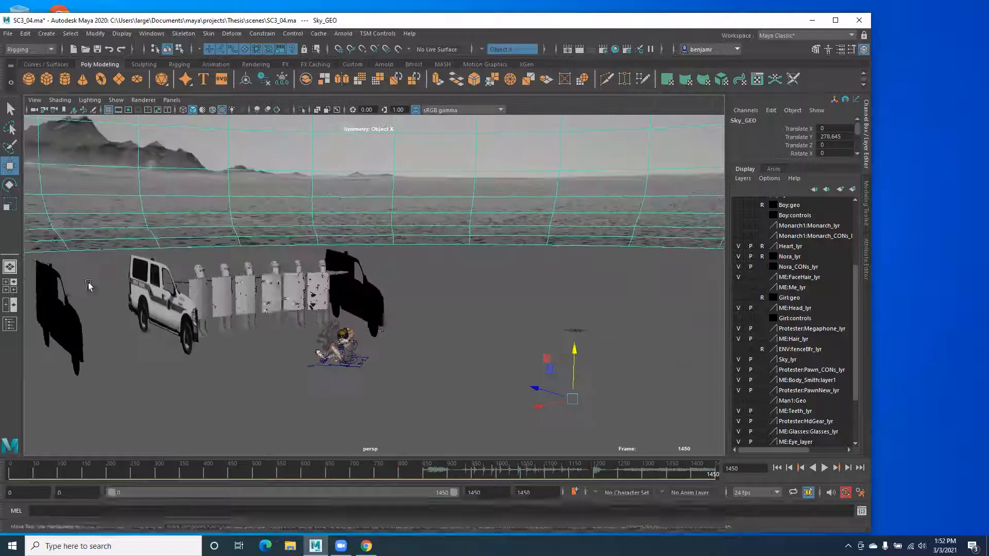
pyautogui.scroll(-5, 88, 284)
pyautogui.keyDown('alt'); pyautogui.moveTo(212, 319); pyautogui.dragTo(196, 251); pyautogui.keyUp('alt')
pyautogui.keyDown('alt'); pyautogui.moveTo(197, 251); pyautogui.dragTo(131, 266, button='right'); pyautogui.keyUp('alt')
pyautogui.keyDown('alt'); pyautogui.moveTo(131, 266); pyautogui.dragTo(289, 363); pyautogui.keyUp('alt')
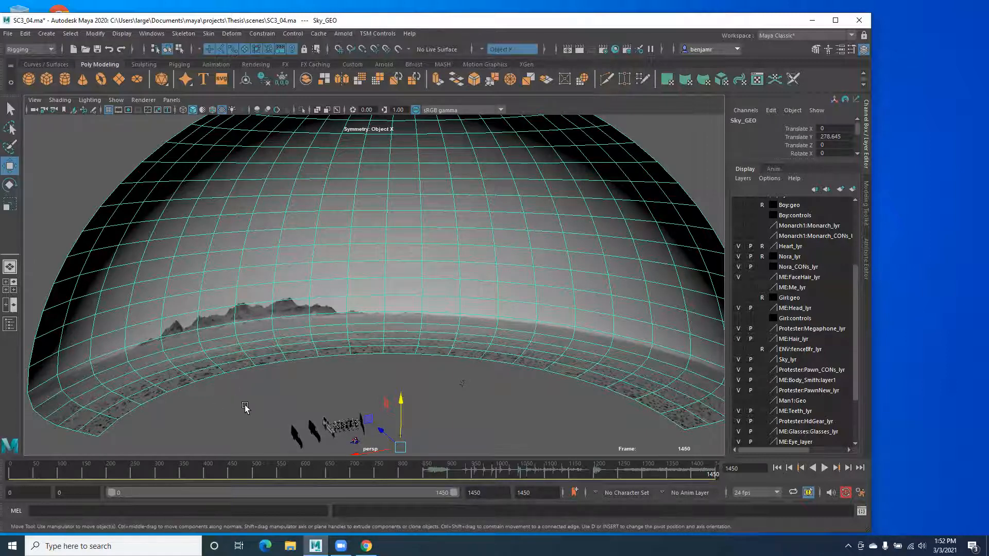
# Step: Turn on the visibility of the Grnd_lyr layer and examine how the ground meets the Sky_GEO dome
pyautogui.scroll(3, 305, 360)
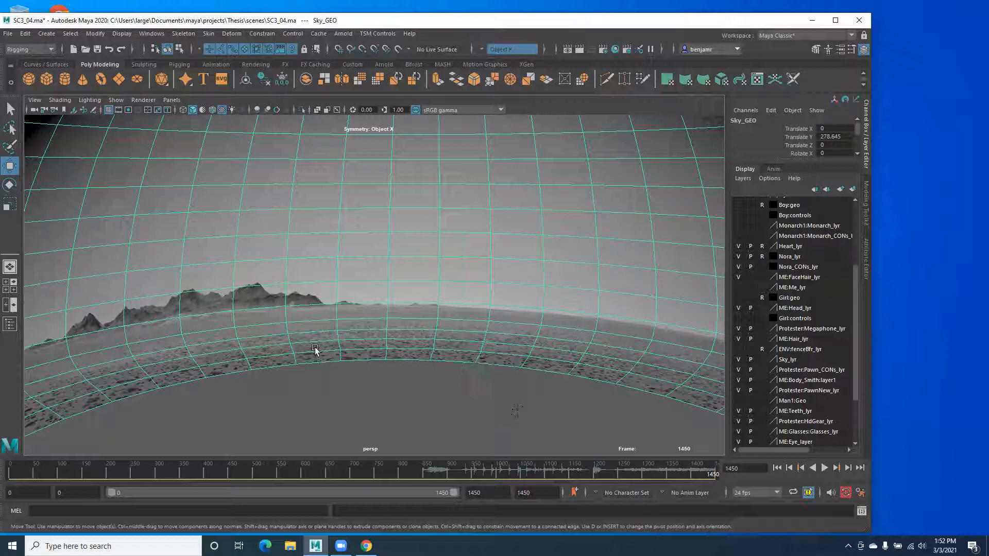
pyautogui.scroll(-3, 758, 252)
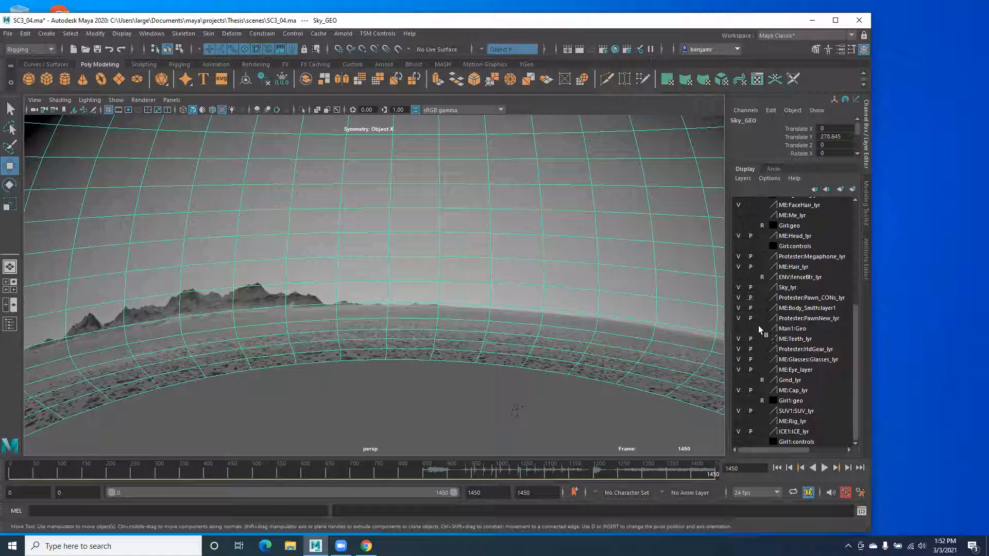
pyautogui.scroll(5, 740, 307)
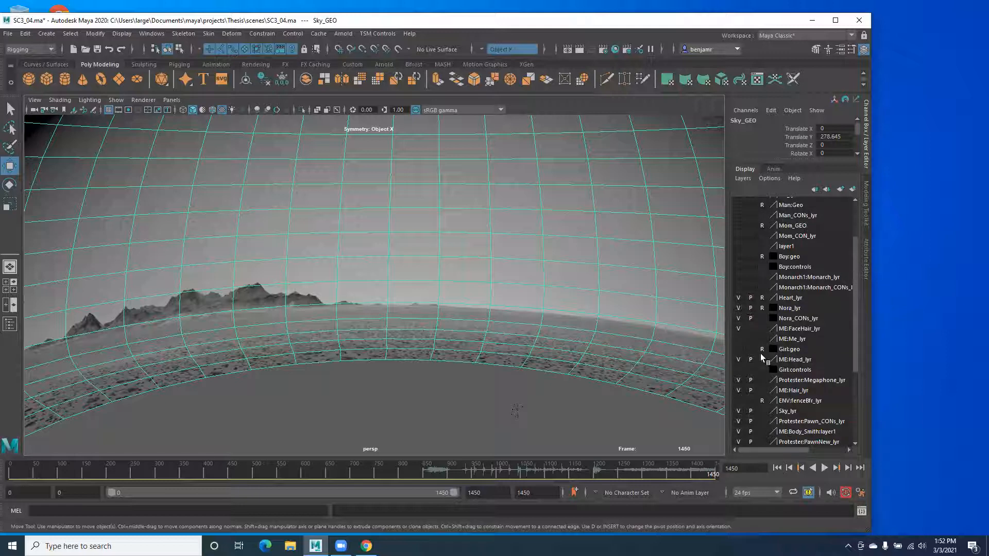
pyautogui.scroll(3, 760, 357)
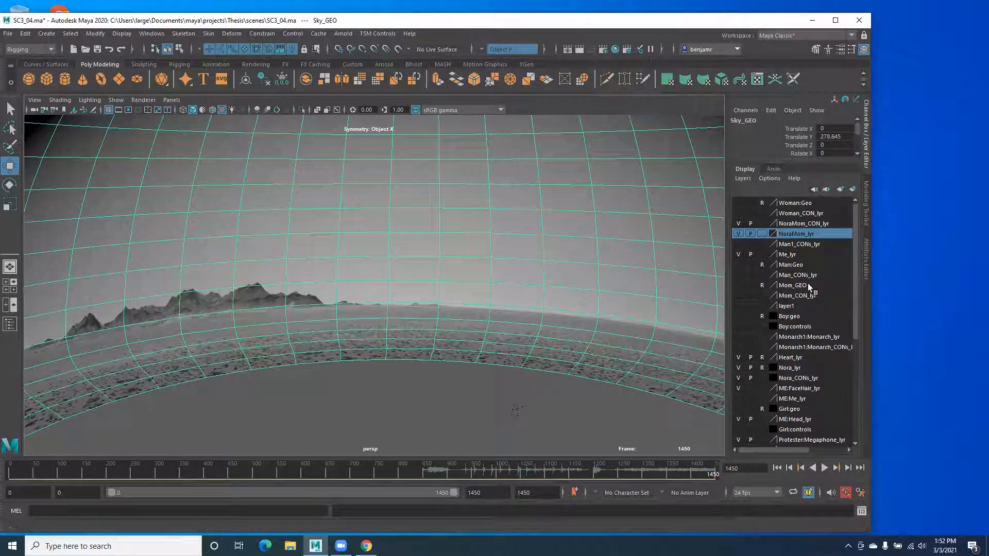
pyautogui.scroll(-6, 809, 305)
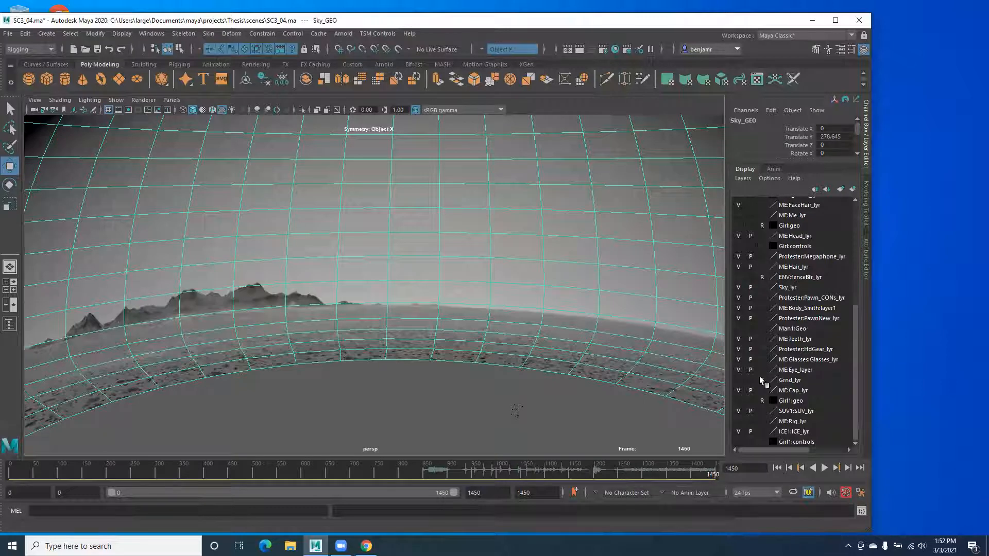
pyautogui.click(734, 379)
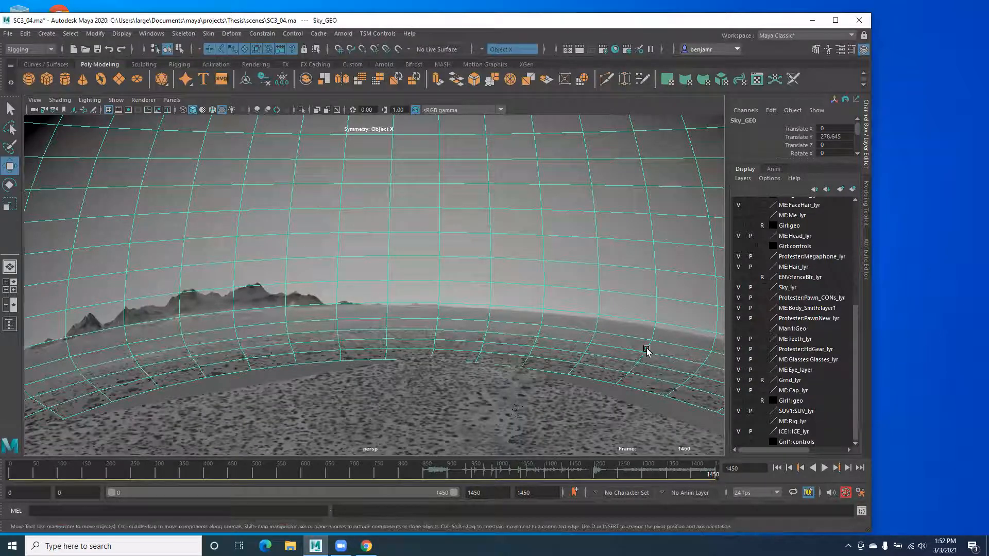
pyautogui.keyDown('alt'); pyautogui.moveTo(436, 317); pyautogui.dragTo(436, 310, button='middle'); pyautogui.keyUp('alt')
pyautogui.keyDown('alt'); pyautogui.moveTo(436, 310); pyautogui.dragTo(298, 340); pyautogui.keyUp('alt')
pyautogui.keyDown('alt'); pyautogui.moveTo(299, 340); pyautogui.dragTo(457, 420, button='right'); pyautogui.keyUp('alt')
pyautogui.keyDown('alt'); pyautogui.moveTo(458, 420); pyautogui.dragTo(431, 342); pyautogui.keyUp('alt')
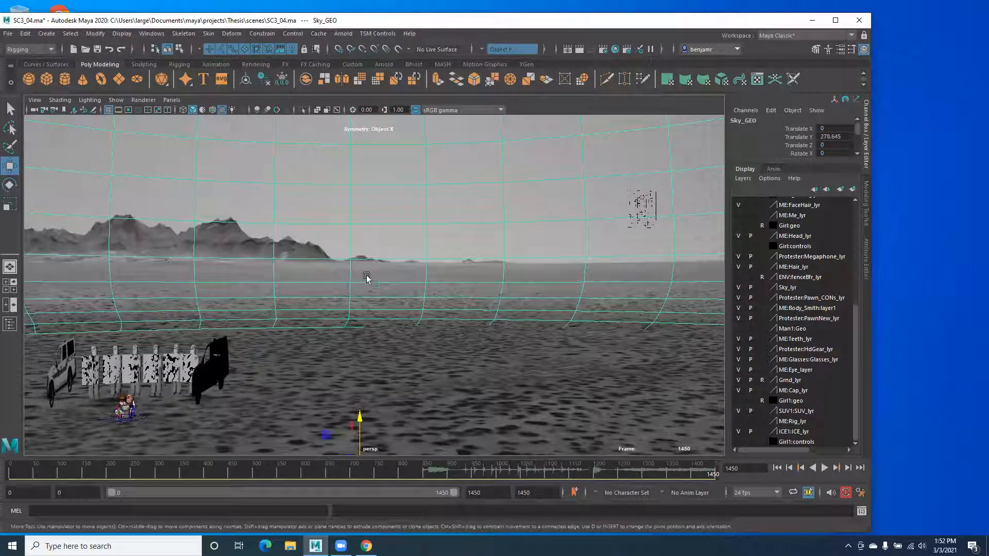
# Step: Deselect the sky backdrop and inspect the vehicles and shielded guards on the ground plane from several angles against the mountains
pyautogui.click(414, 413)
pyautogui.moveTo(284, 342)
pyautogui.keyDown('alt'); pyautogui.mouseDown()
pyautogui.moveTo(276, 349)
pyautogui.moveTo(294, 336)
pyautogui.mouseUp(); pyautogui.keyUp('alt')
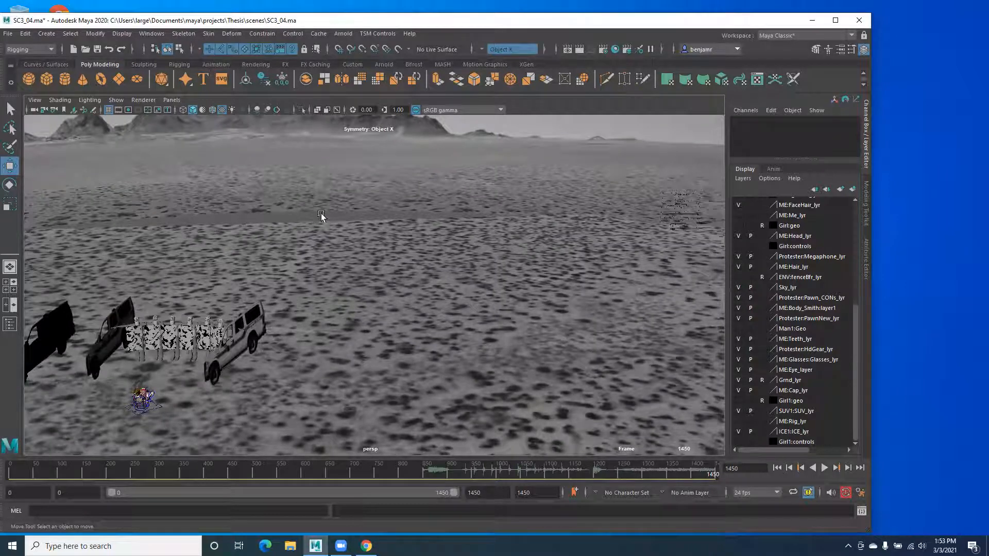
pyautogui.keyDown('alt'); pyautogui.moveTo(425, 282); pyautogui.dragTo(527, 249); pyautogui.keyUp('alt')
pyautogui.keyDown('alt'); pyautogui.moveTo(326, 291); pyautogui.dragTo(219, 250); pyautogui.keyUp('alt')
pyautogui.moveTo(292, 309)
pyautogui.keyDown('alt'); pyautogui.mouseDown(button='right')
pyautogui.moveTo(327, 313)
pyautogui.moveTo(300, 318)
pyautogui.mouseUp(button='right'); pyautogui.keyUp('alt')
pyautogui.keyDown('alt'); pyautogui.moveTo(300, 318); pyautogui.dragTo(296, 306); pyautogui.keyUp('alt')
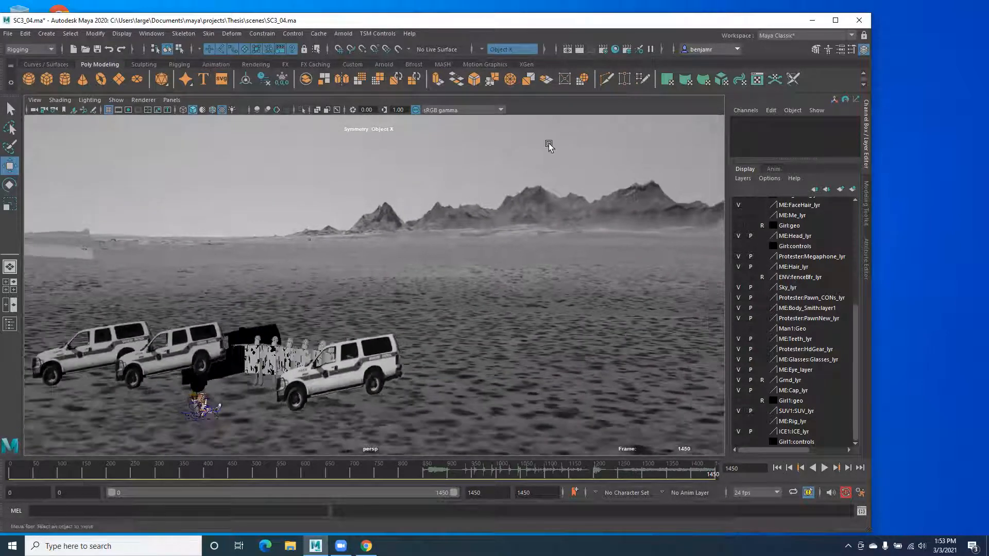
# Step: Open the Render Setup editor
pyautogui.click(626, 45)
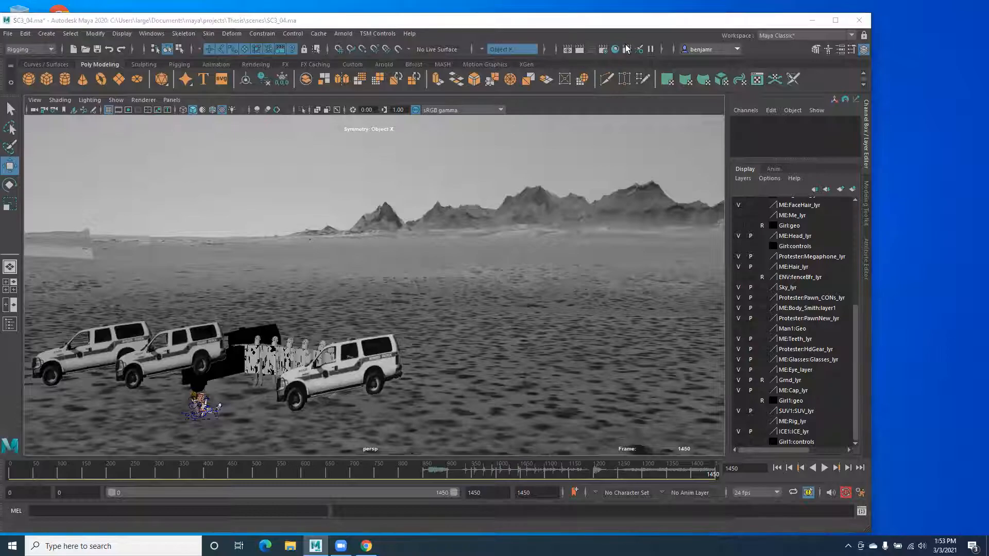